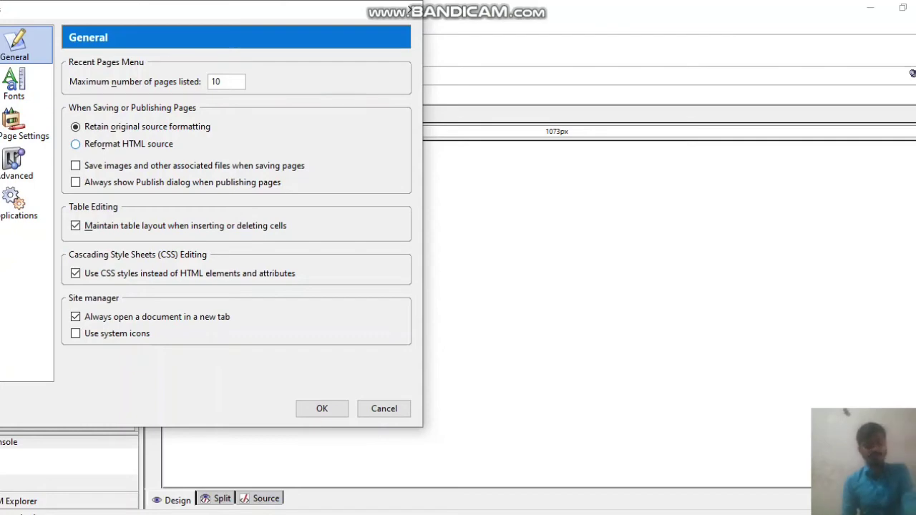
- Switch to the textbook PDF in Edge, review the Options dialog figure and Heading 1 style requirements, and return to KompoZer
{"action": "key", "text": "super+Tab"}
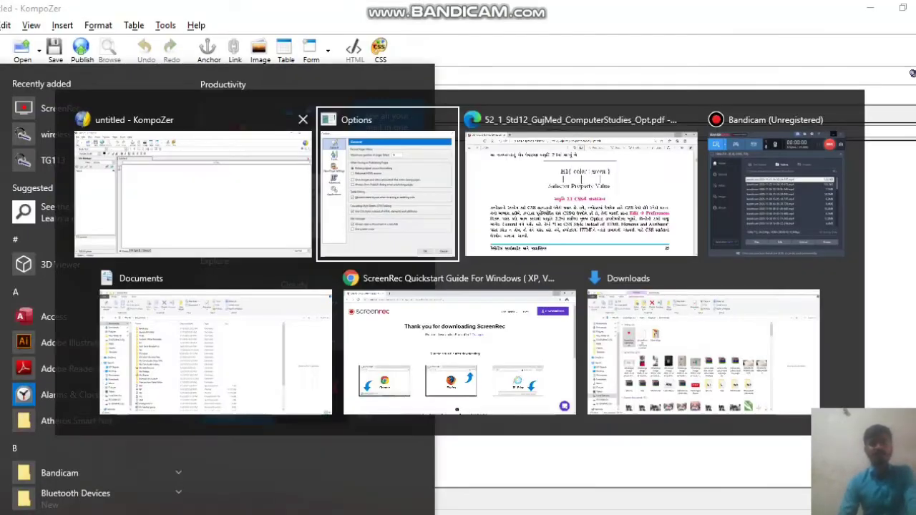
{"action": "key", "text": "Right"}
{"action": "key", "text": "Return"}
{"action": "scroll", "coordinate": [458, 286], "scroll_direction": "down", "scroll_amount": 9}
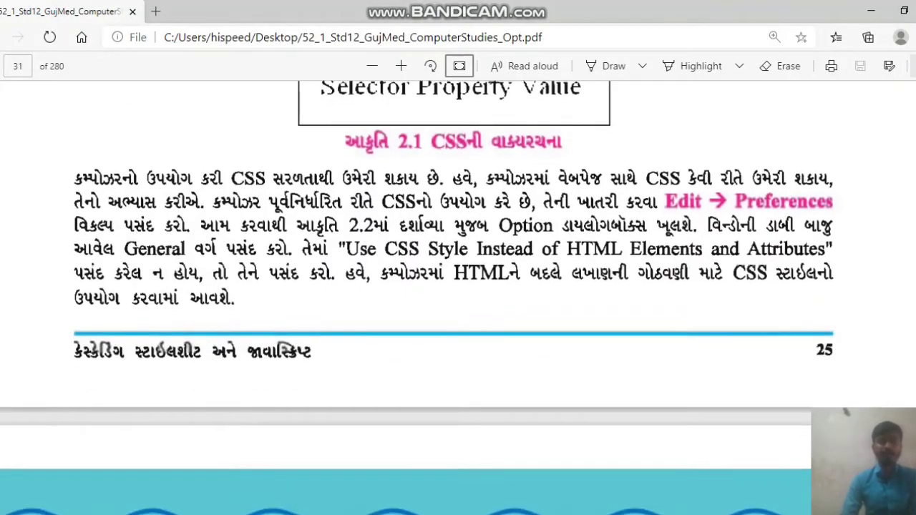
{"action": "scroll", "coordinate": [458, 286], "scroll_direction": "down", "scroll_amount": 7}
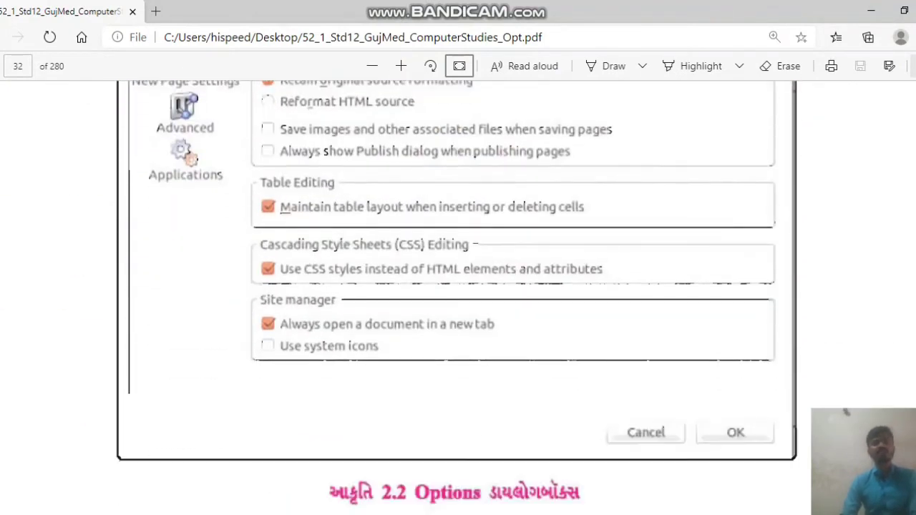
{"action": "scroll", "coordinate": [458, 287], "scroll_direction": "down", "scroll_amount": 2}
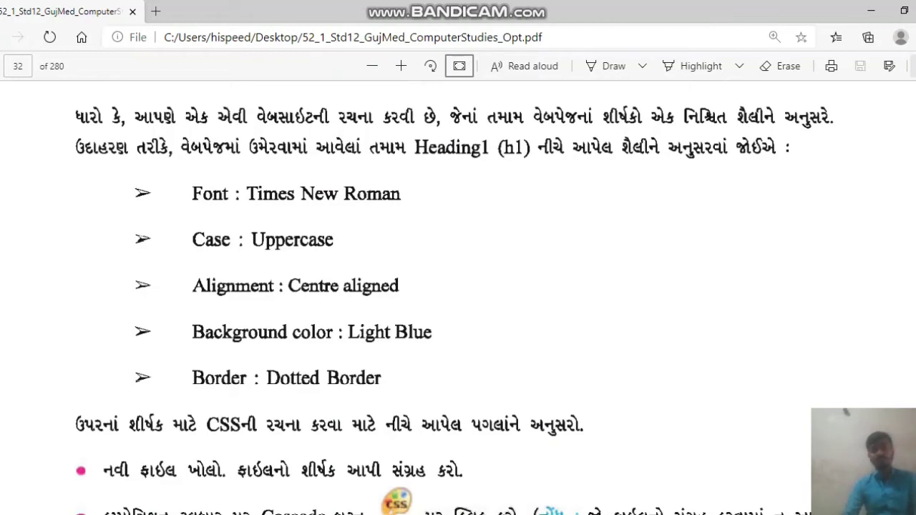
{"action": "left_click", "coordinate": [872, 11]}
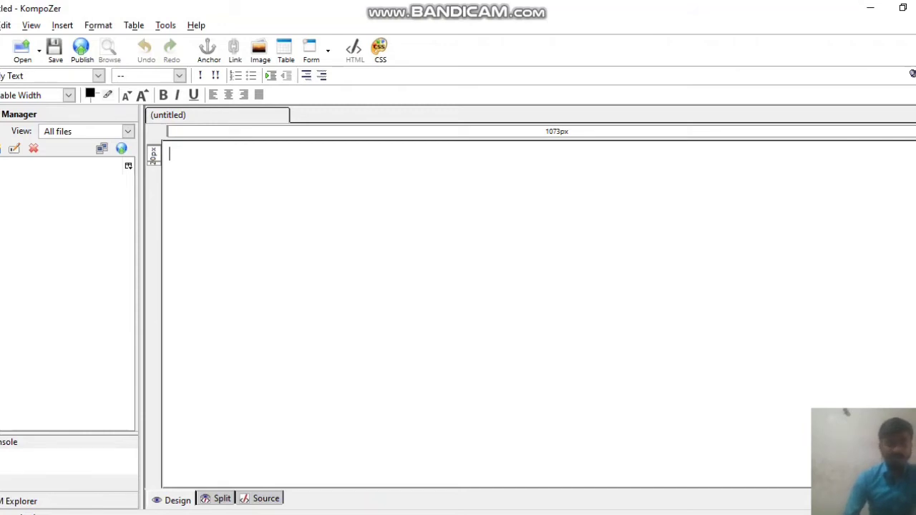
- Save the page in the Downloads folder with the page title and file name 0
{"action": "left_click", "coordinate": [1, 25]}
{"action": "left_click", "coordinate": [29, 156]}
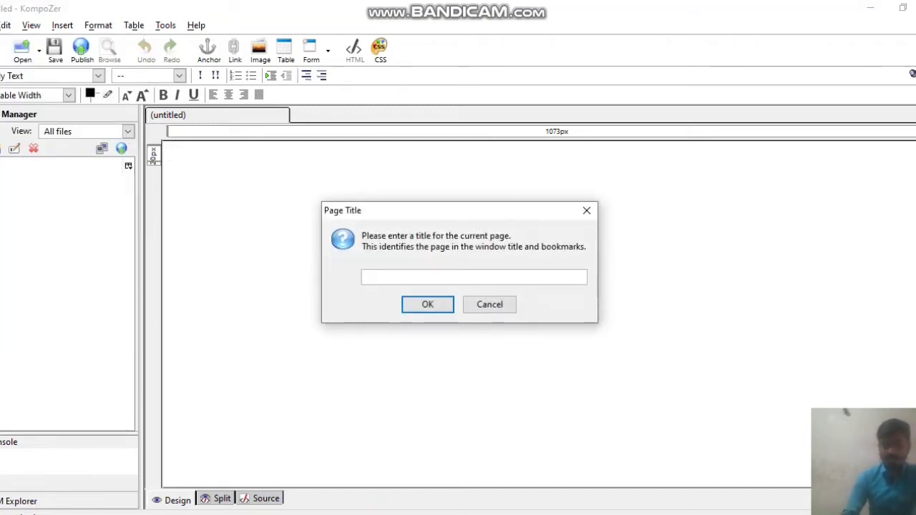
{"action": "type", "text": "0"}
{"action": "key", "text": "Return"}
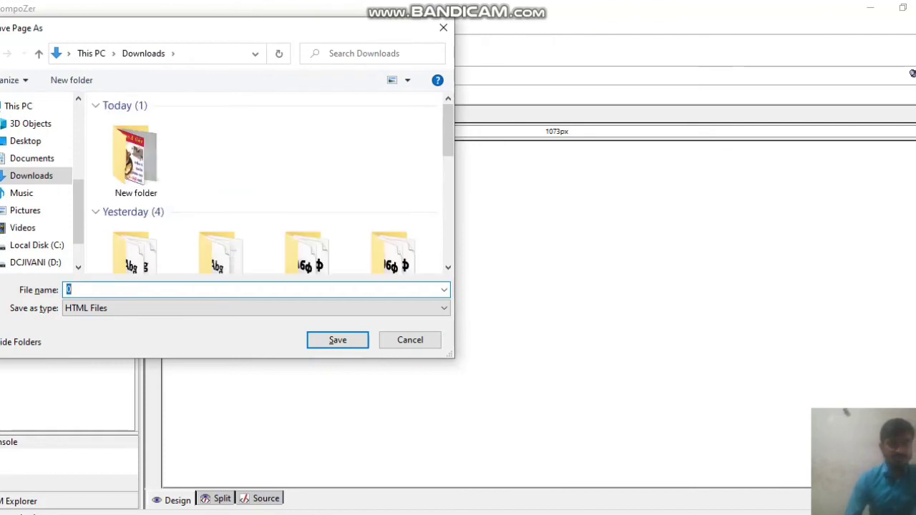
{"action": "key", "text": "Return"}
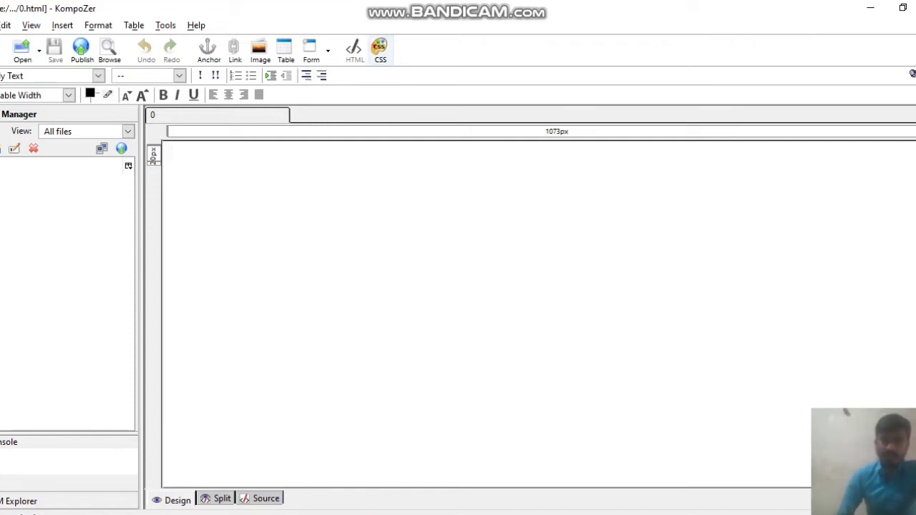
- Create a style rule in the internal stylesheet that applies to all h1 elements, and select it
{"action": "left_click", "coordinate": [380, 50]}
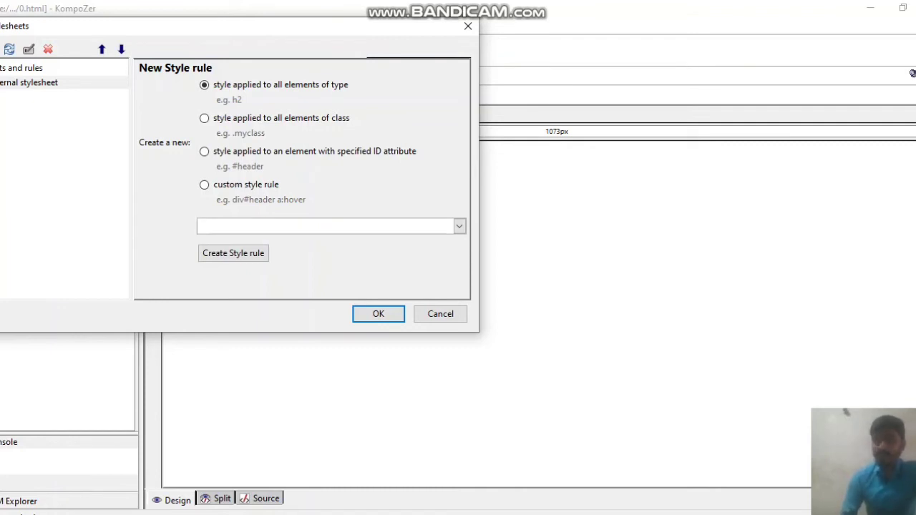
{"action": "left_click", "coordinate": [459, 226]}
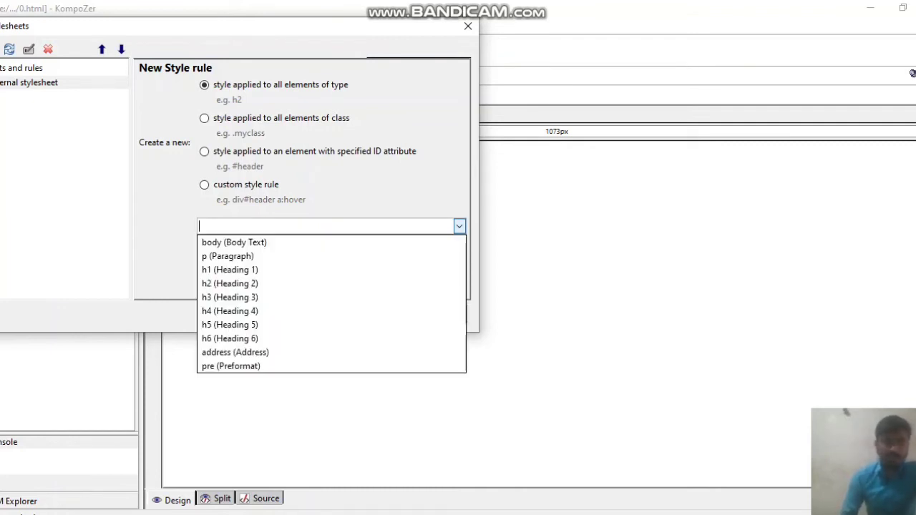
{"action": "key", "text": "Down"}
{"action": "key", "text": "Down"}
{"action": "key", "text": "Down"}
{"action": "key", "text": "Down"}
{"action": "key", "text": "Up"}
{"action": "key", "text": "Return"}
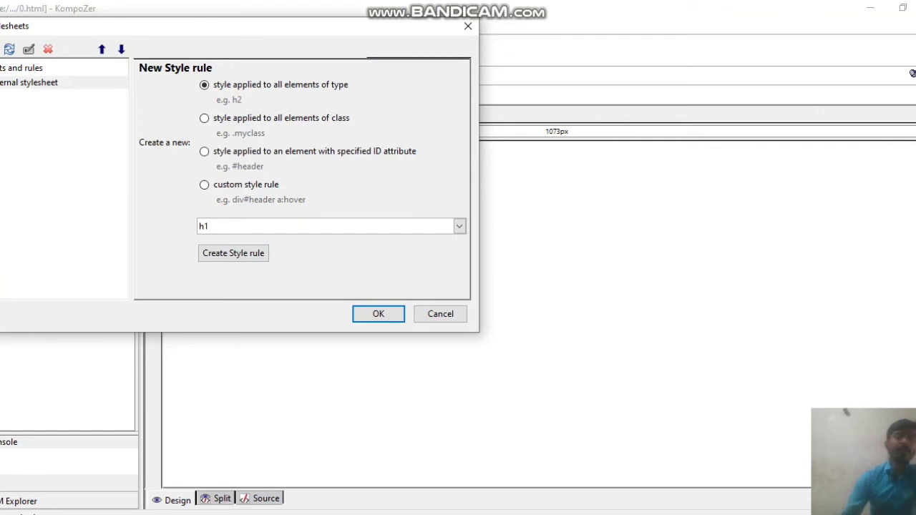
{"action": "left_click", "coordinate": [233, 253]}
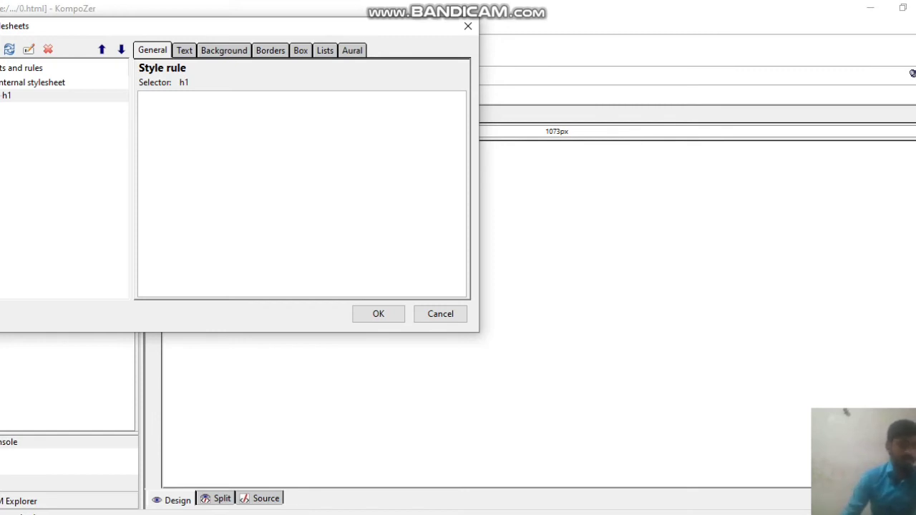
{"action": "left_click", "coordinate": [64, 95]}
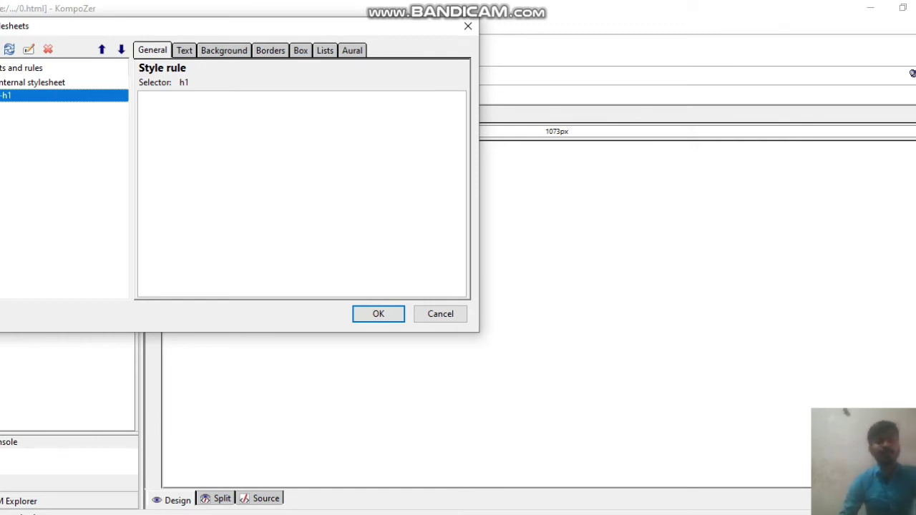
- Set the h1 rule's font family to the predefined "Times New Roman", Times, serif
{"action": "key", "text": "ctrl+Tab"}
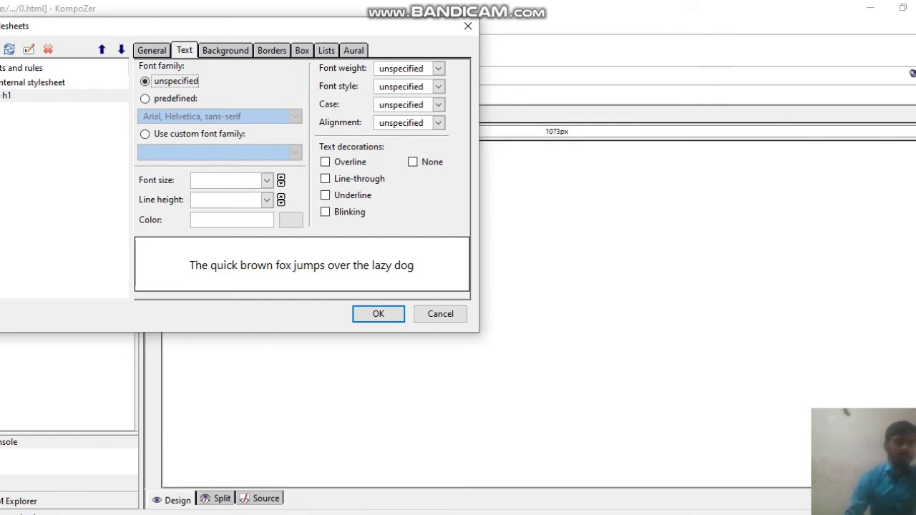
{"action": "left_click", "coordinate": [145, 98]}
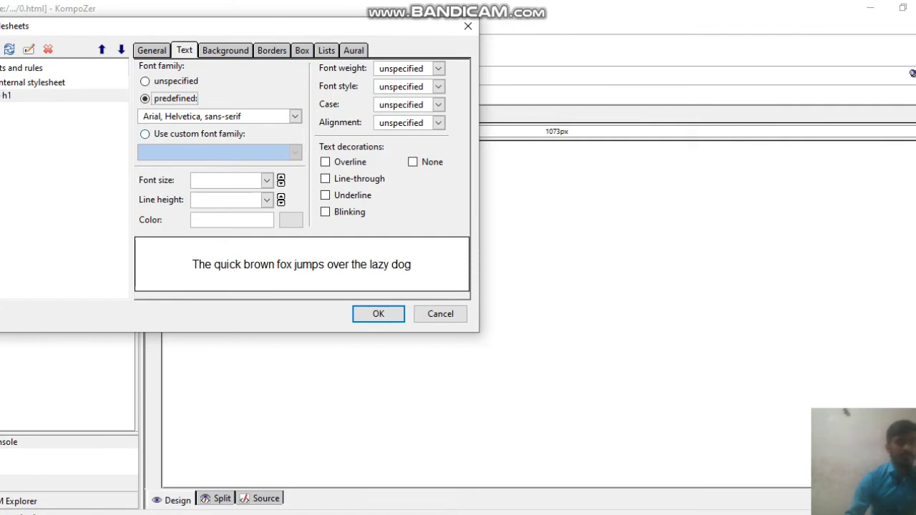
{"action": "left_click", "coordinate": [295, 116]}
{"action": "left_click", "coordinate": [206, 145]}
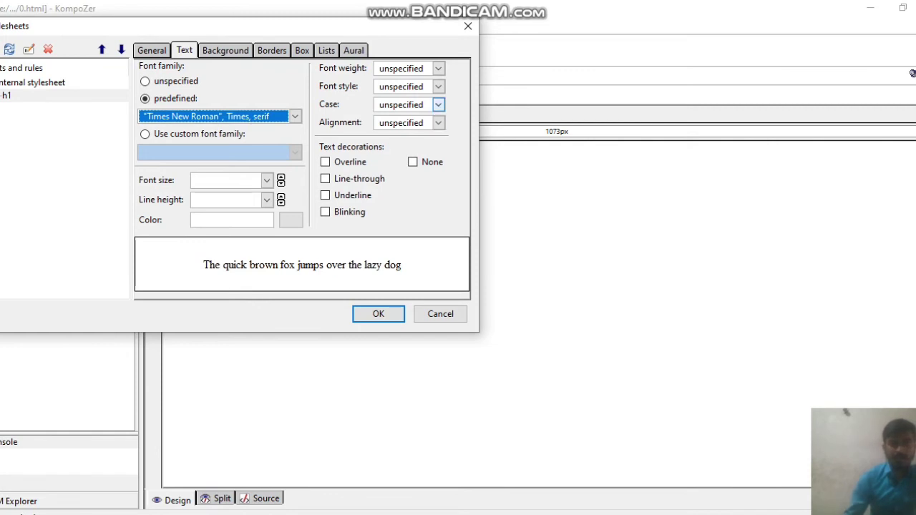
- Set the h1 rule's text case to Upper case and its alignment to Center
{"action": "left_click", "coordinate": [439, 105]}
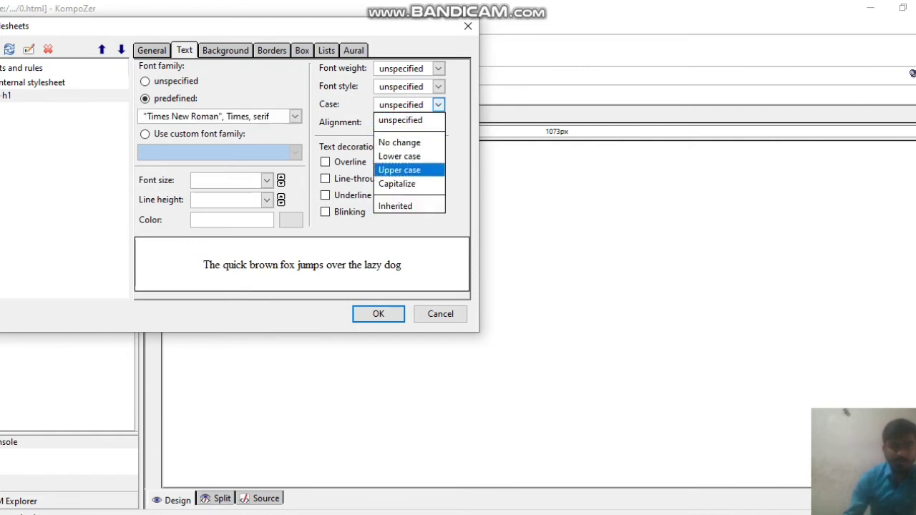
{"action": "left_click", "coordinate": [400, 170]}
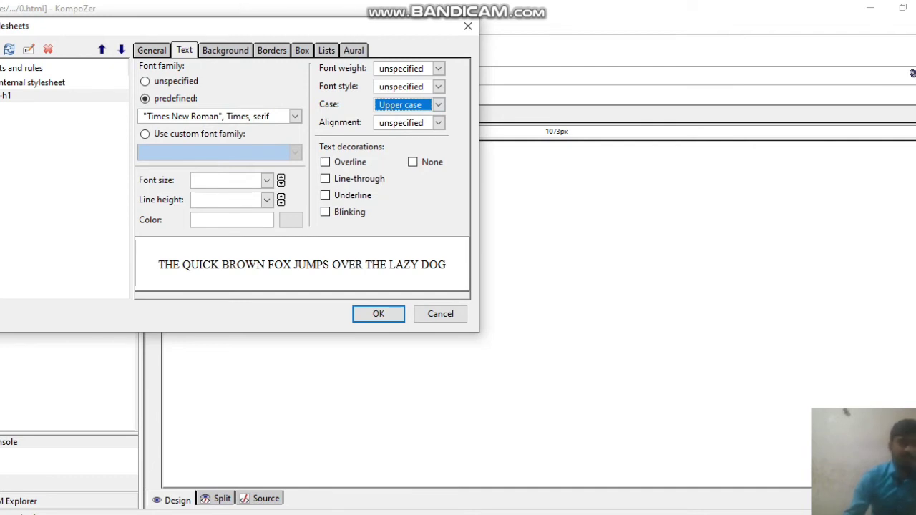
{"action": "left_click", "coordinate": [438, 123]}
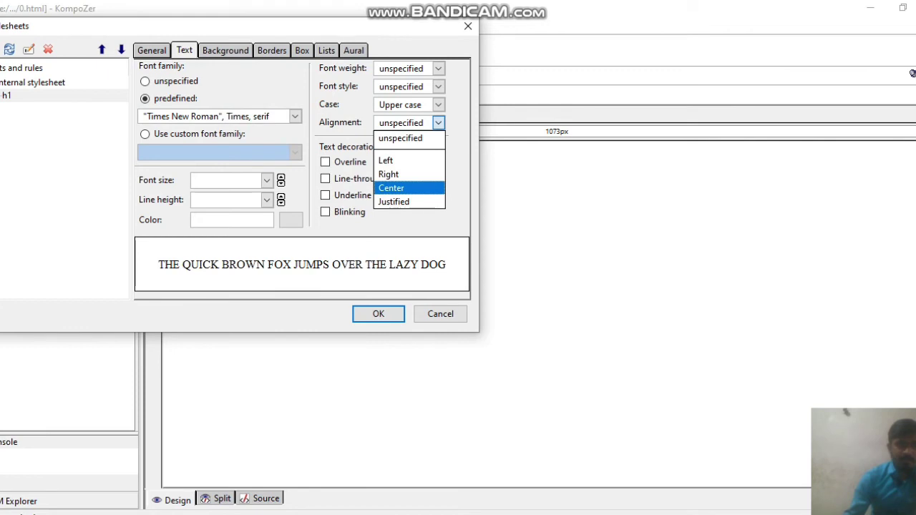
{"action": "left_click", "coordinate": [391, 187]}
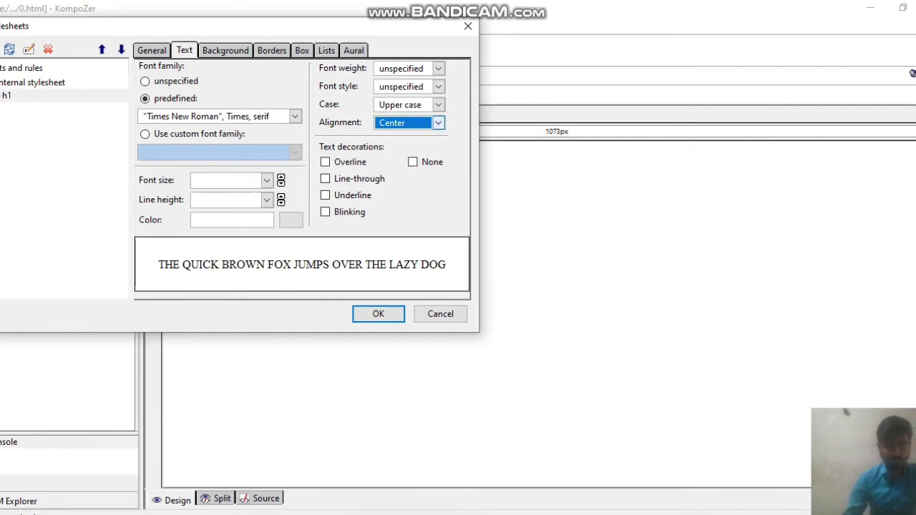
- Try the No change case option on the h1 rule and restore Upper case
{"action": "left_click", "coordinate": [438, 104]}
{"action": "left_click", "coordinate": [399, 143]}
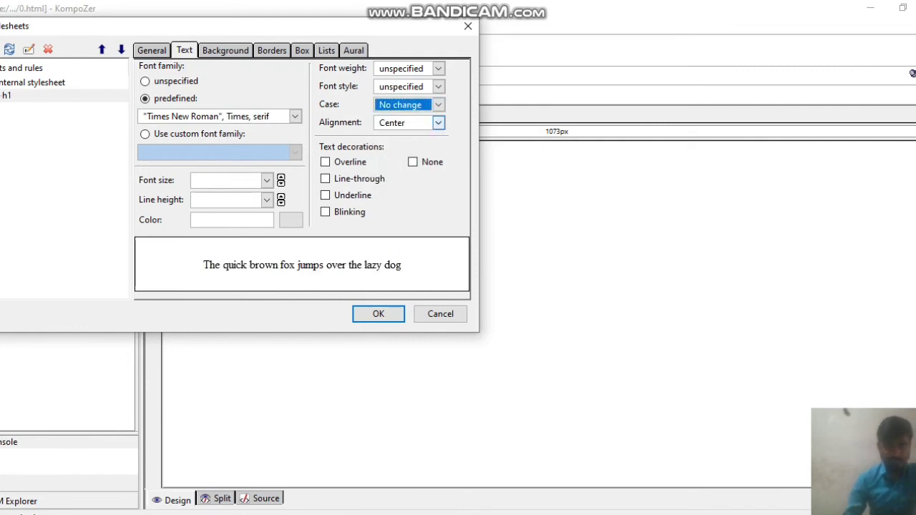
{"action": "left_click", "coordinate": [438, 105]}
{"action": "left_click", "coordinate": [400, 170]}
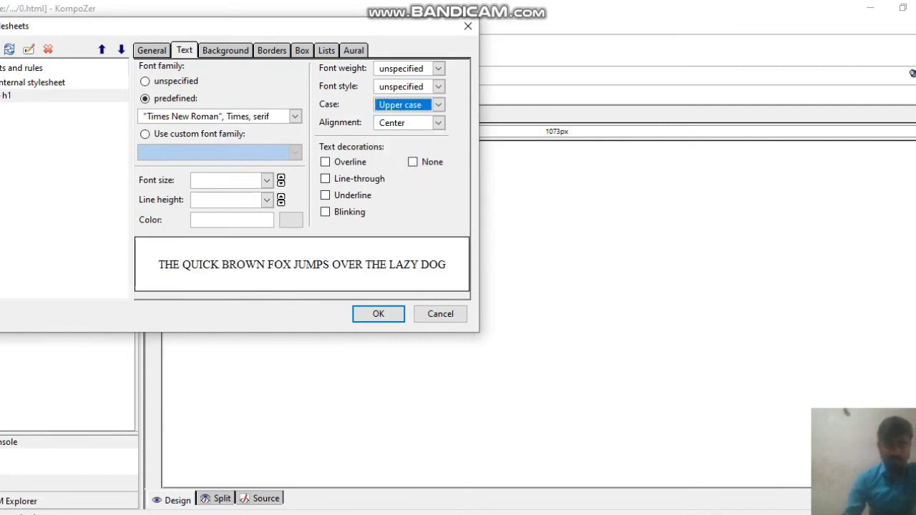
- Try Left and Right alignment on the h1 rule and restore Center
{"action": "left_click", "coordinate": [438, 122]}
{"action": "left_click", "coordinate": [400, 160]}
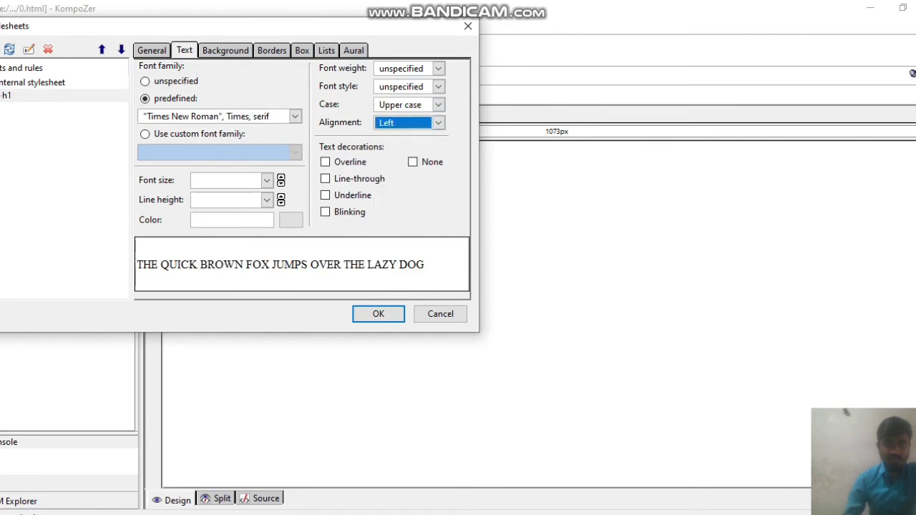
{"action": "left_click", "coordinate": [438, 122]}
{"action": "left_click", "coordinate": [399, 174]}
{"action": "left_click", "coordinate": [438, 122]}
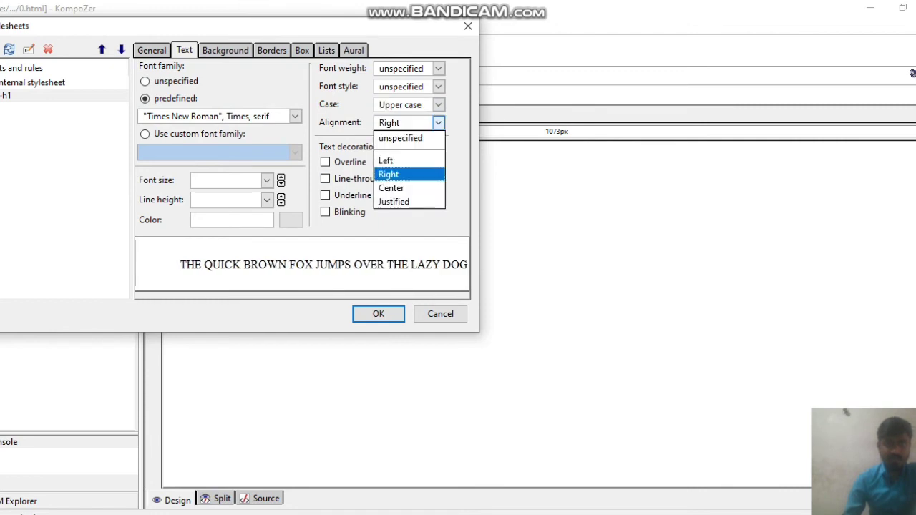
{"action": "key", "text": "Down"}
{"action": "key", "text": "Return"}
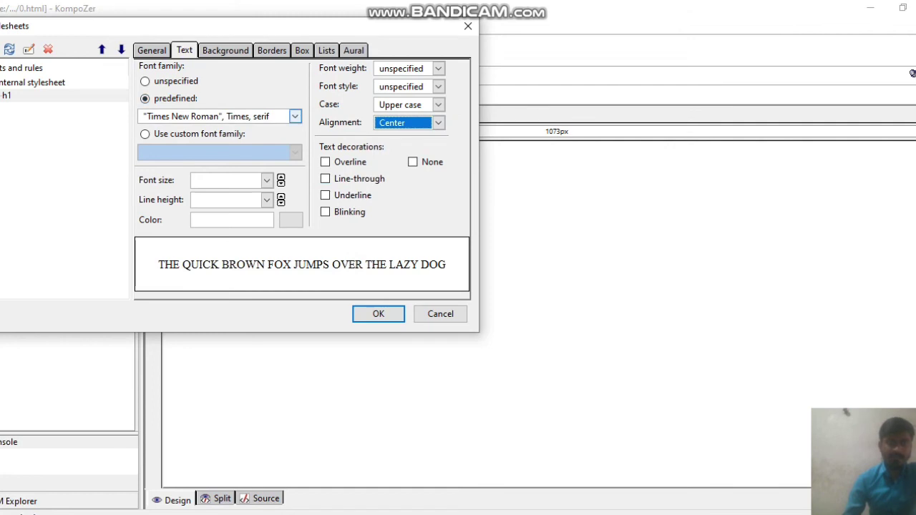
- Try the "Courier New", Courier, monospace font family on the h1 rule and restore "Times New Roman", Times, serif
{"action": "left_click", "coordinate": [295, 116]}
{"action": "left_click", "coordinate": [208, 158]}
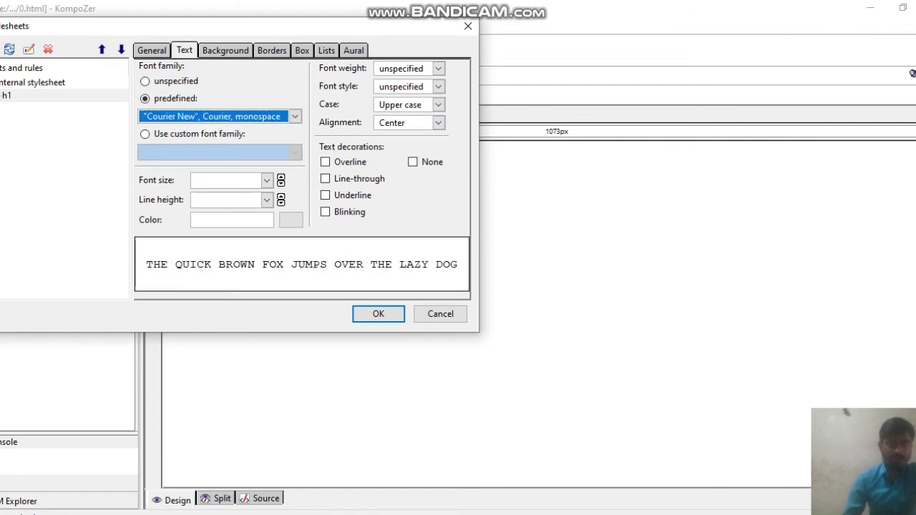
{"action": "key", "text": "alt+Down"}
{"action": "key", "text": "Up"}
{"action": "key", "text": "Return"}
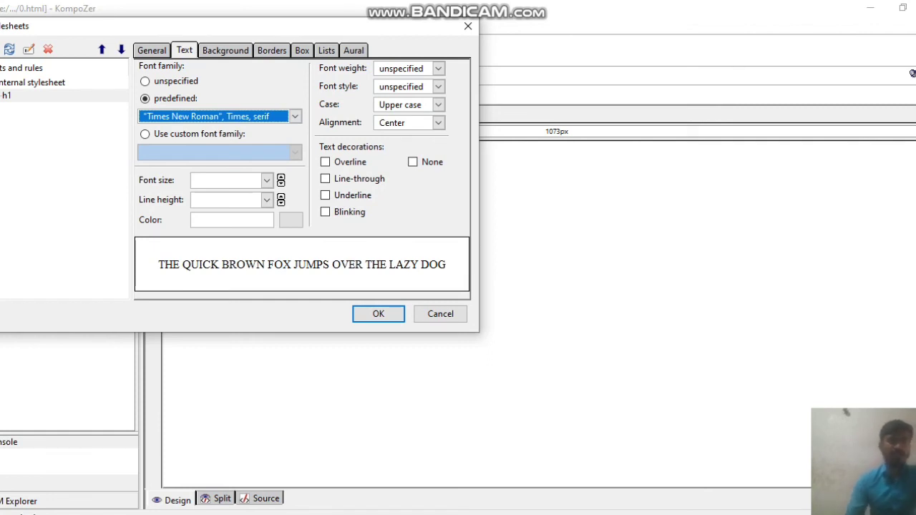
- Try the predefined purple #CC33CC as the h1 rule's background color and cancel the color choice
{"action": "key", "text": "ctrl+Tab"}
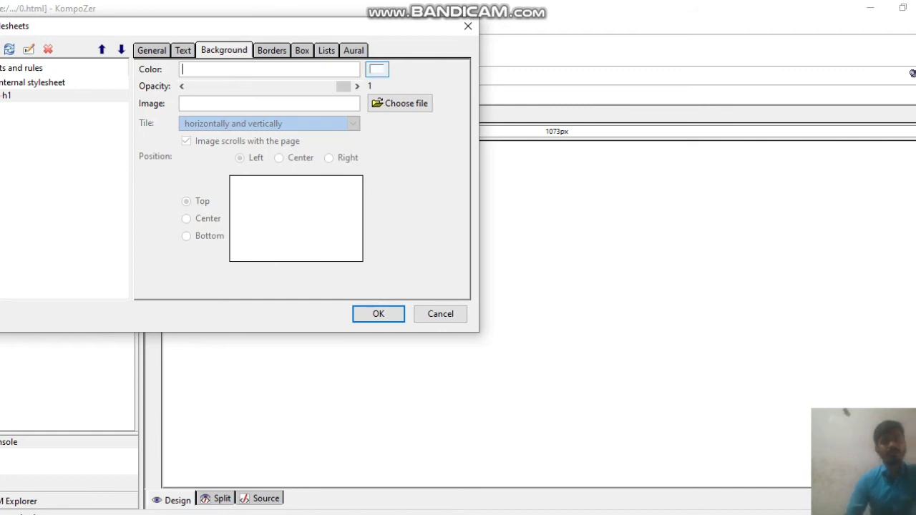
{"action": "left_click", "coordinate": [377, 69]}
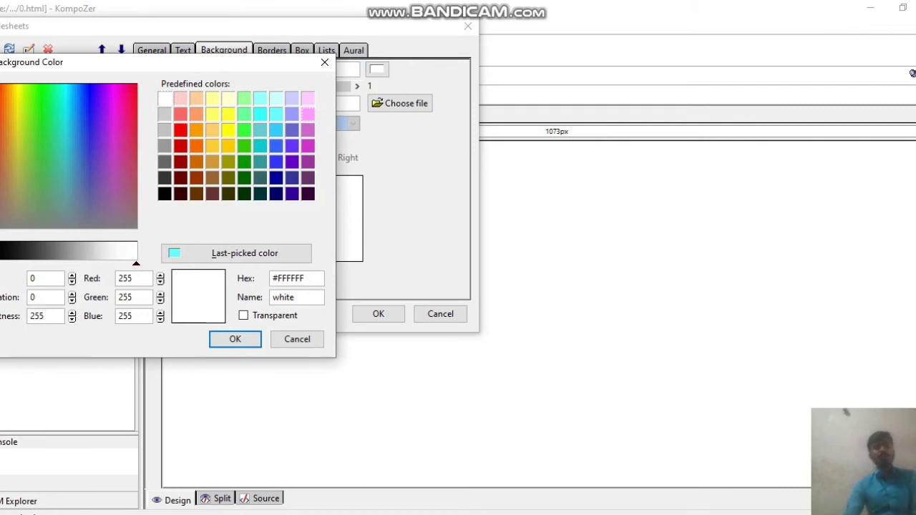
{"action": "left_click", "coordinate": [308, 146]}
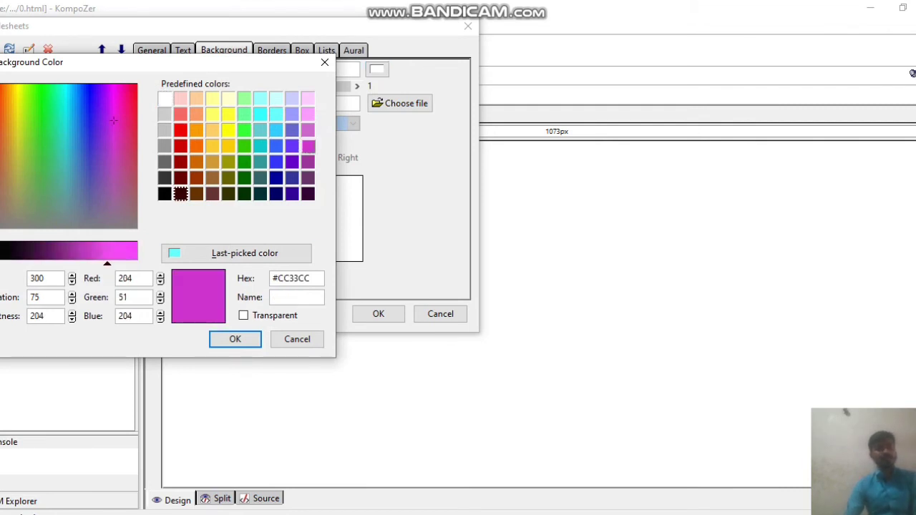
{"action": "left_click", "coordinate": [297, 339]}
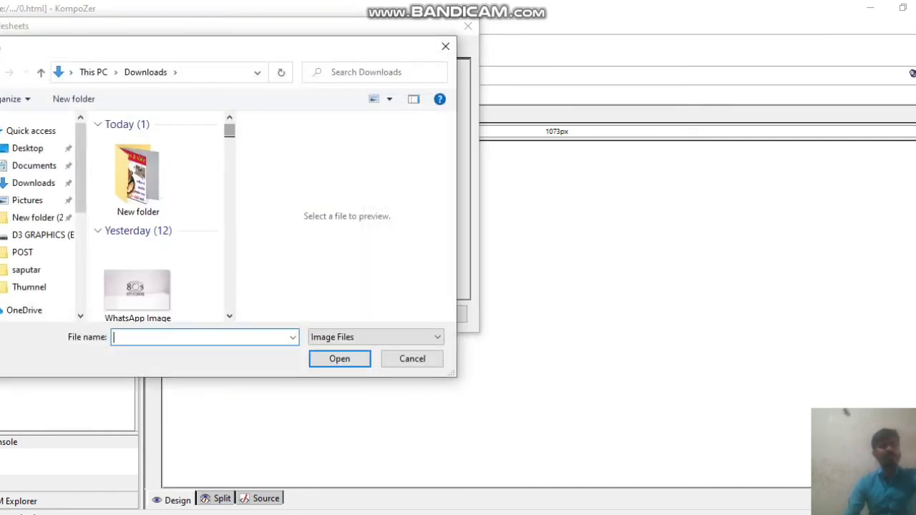
- Look through the Downloads, Desktop and Pictures folders for a background image for the h1 rule
{"action": "scroll", "coordinate": [229, 143], "scroll_direction": "down", "scroll_amount": 5}
{"action": "scroll", "coordinate": [154, 215], "scroll_direction": "up", "scroll_amount": 5}
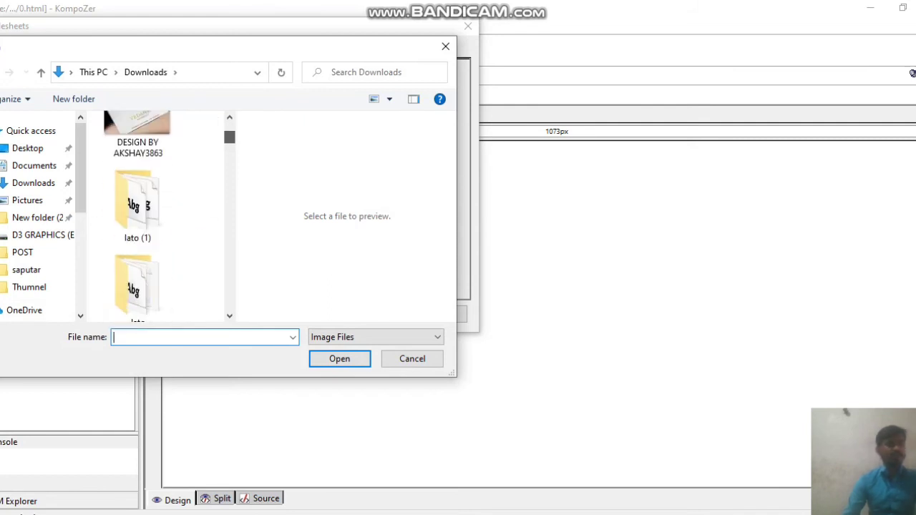
{"action": "scroll", "coordinate": [137, 215], "scroll_direction": "up", "scroll_amount": 3}
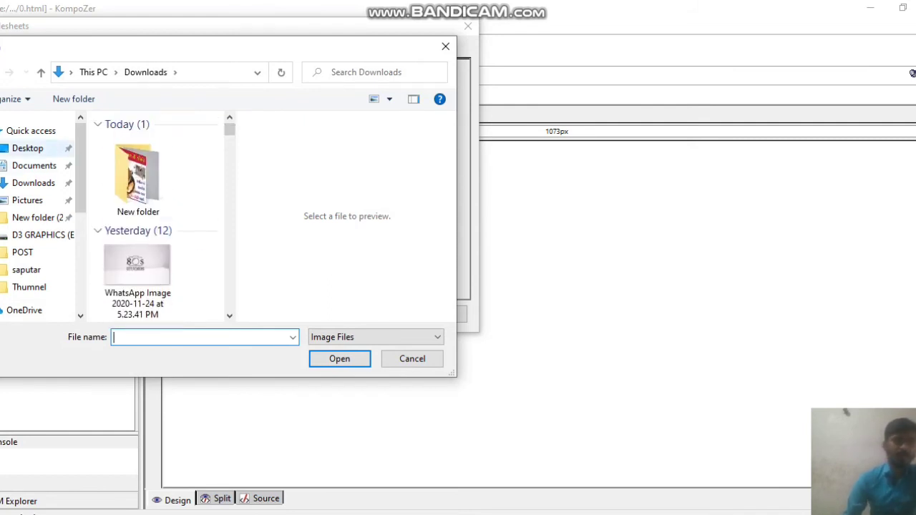
{"action": "left_click", "coordinate": [27, 148]}
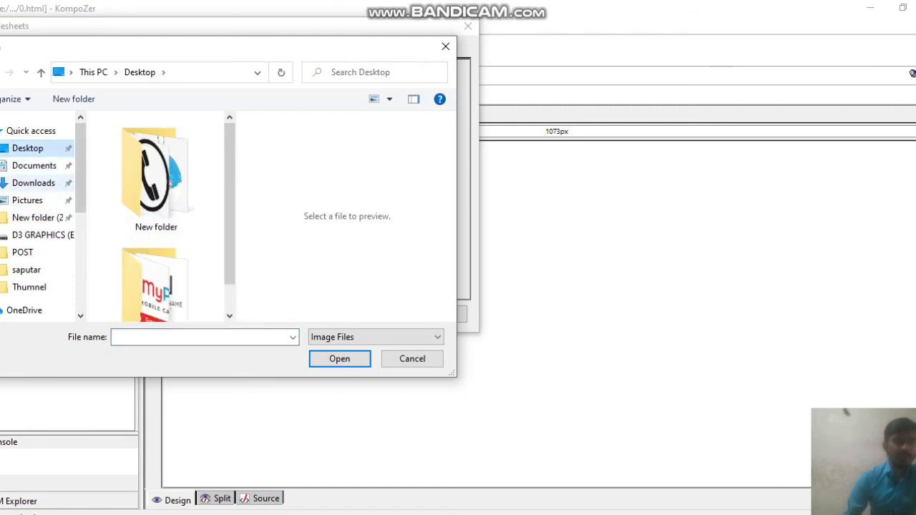
{"action": "left_click", "coordinate": [27, 200]}
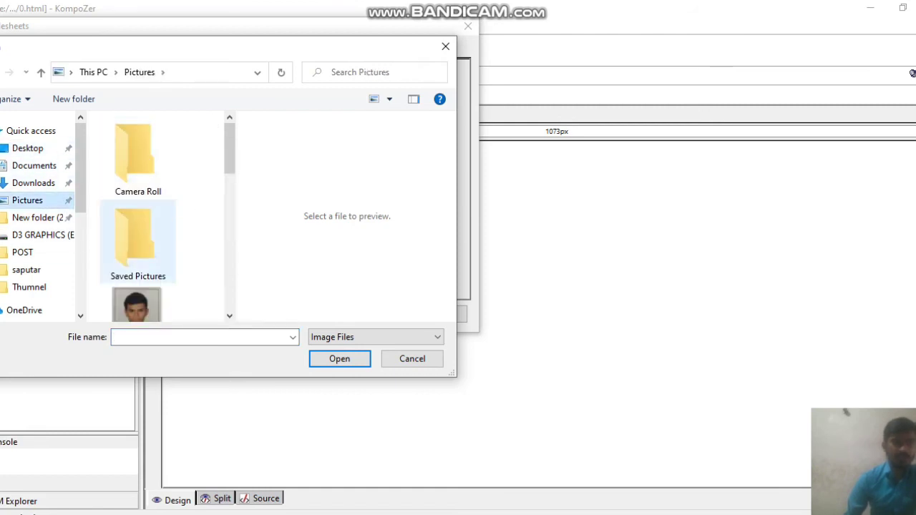
{"action": "double_click", "coordinate": [137, 244]}
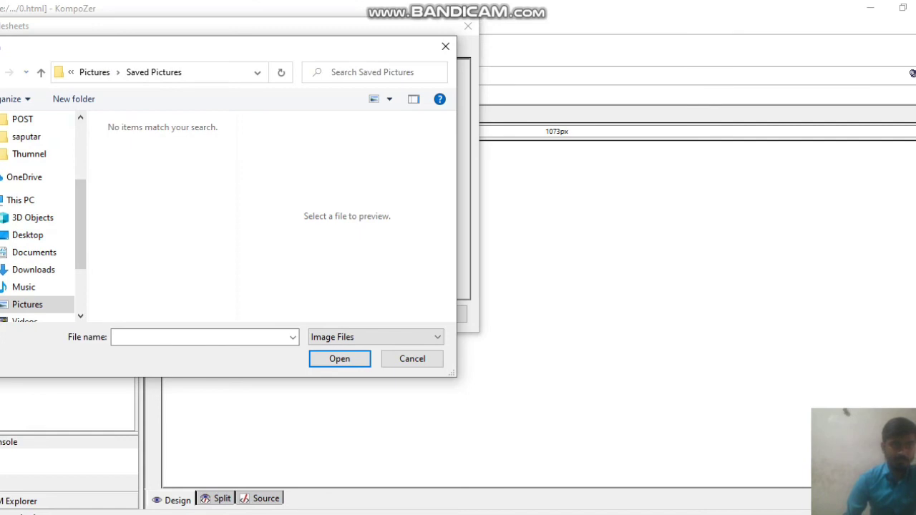
{"action": "key", "text": "alt+Left"}
{"action": "scroll", "coordinate": [161, 215], "scroll_direction": "down", "scroll_amount": 6}
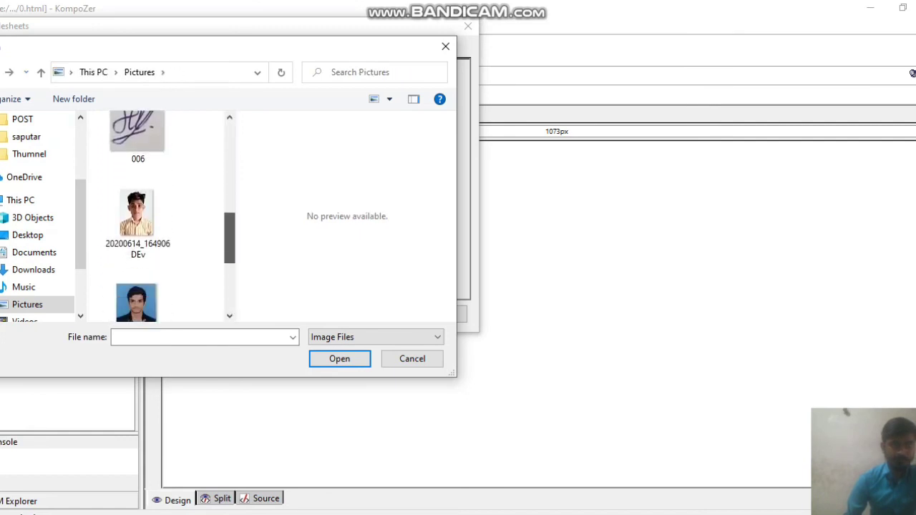
{"action": "scroll", "coordinate": [157, 215], "scroll_direction": "down", "scroll_amount": 2}
{"action": "scroll", "coordinate": [161, 215], "scroll_direction": "up", "scroll_amount": 8}
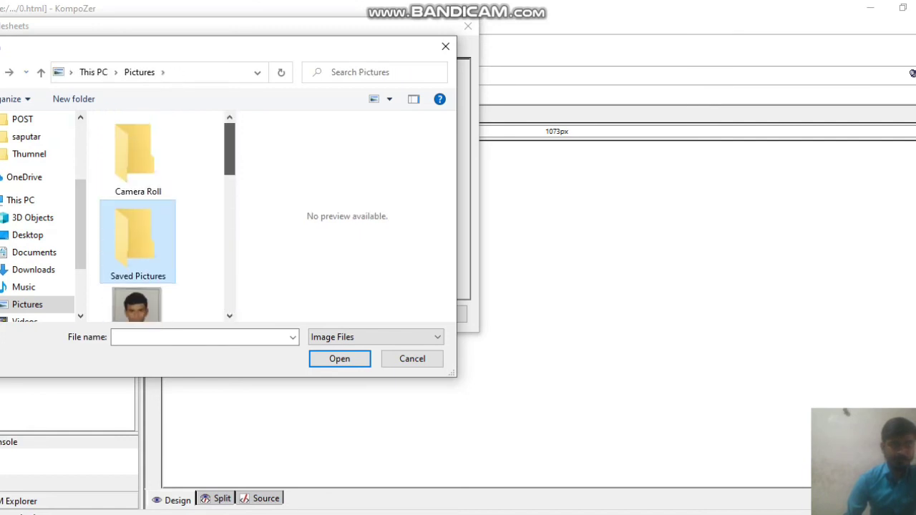
- Use IMG_20190825_094138 from the saputar folder as the h1 background image, positioned at Center horizontally and vertically
{"action": "left_click", "coordinate": [27, 136]}
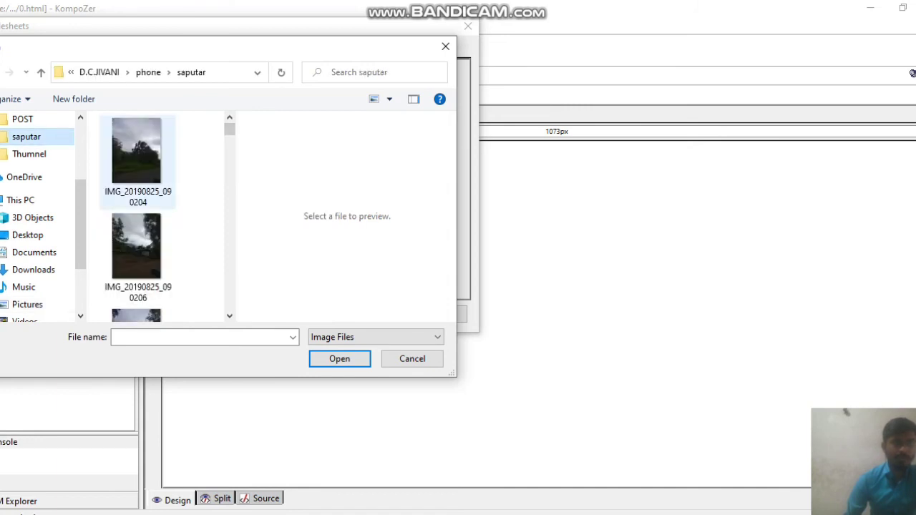
{"action": "left_click", "coordinate": [136, 154]}
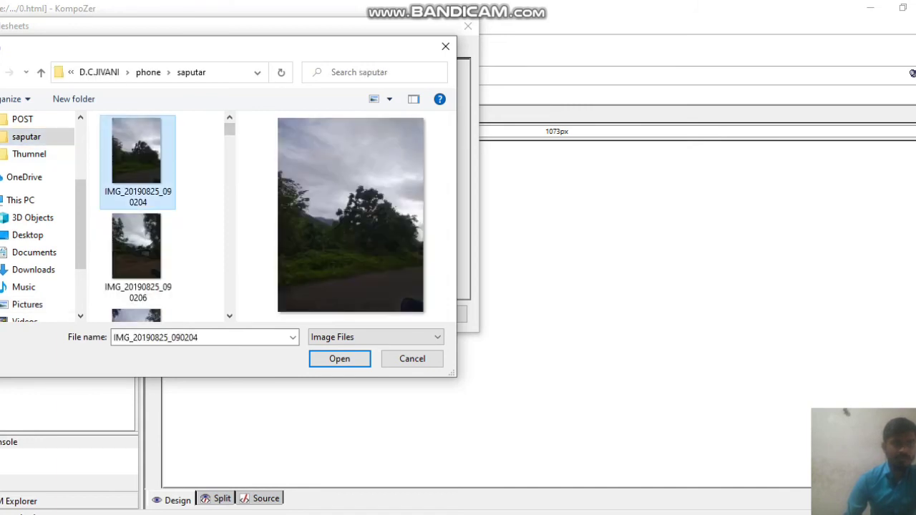
{"action": "left_click_drag", "start_coordinate": [229, 129], "coordinate": [229, 137]}
{"action": "scroll", "coordinate": [161, 215], "scroll_direction": "up", "scroll_amount": 2}
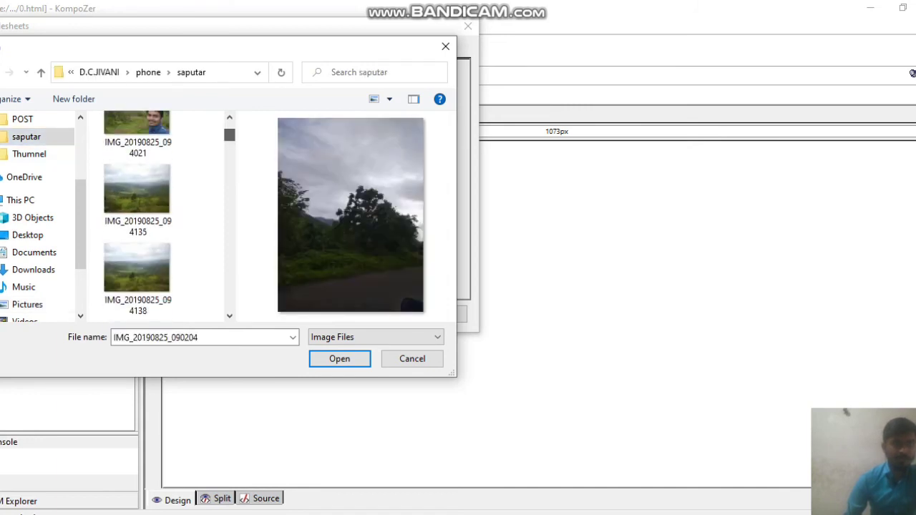
{"action": "left_click", "coordinate": [136, 194]}
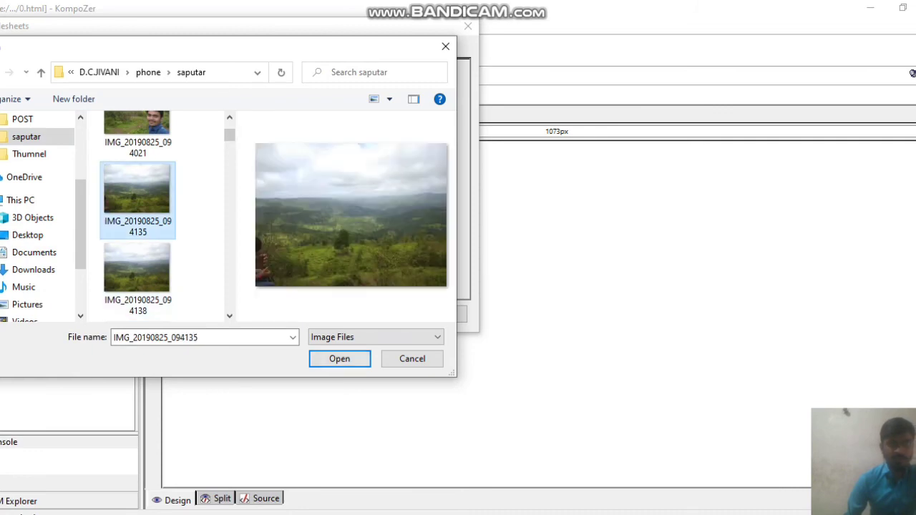
{"action": "left_click", "coordinate": [136, 271]}
{"action": "left_click", "coordinate": [340, 359]}
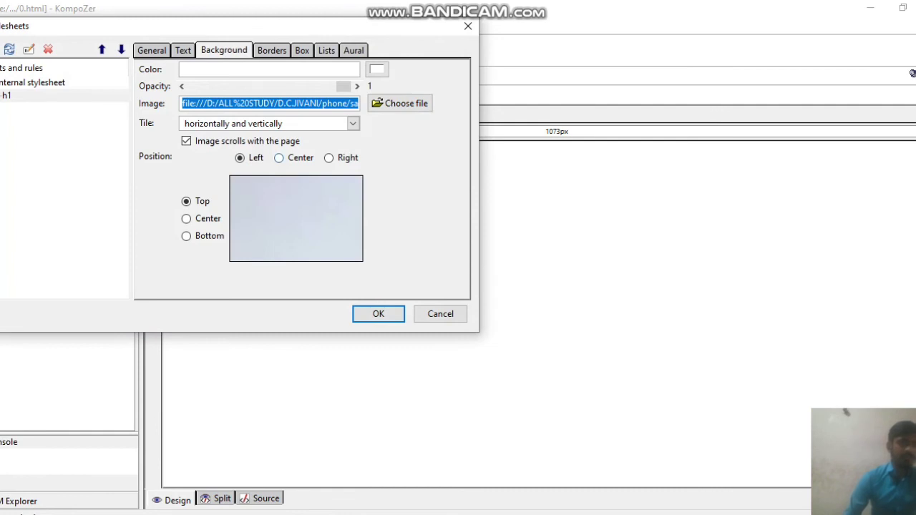
{"action": "left_click", "coordinate": [278, 157]}
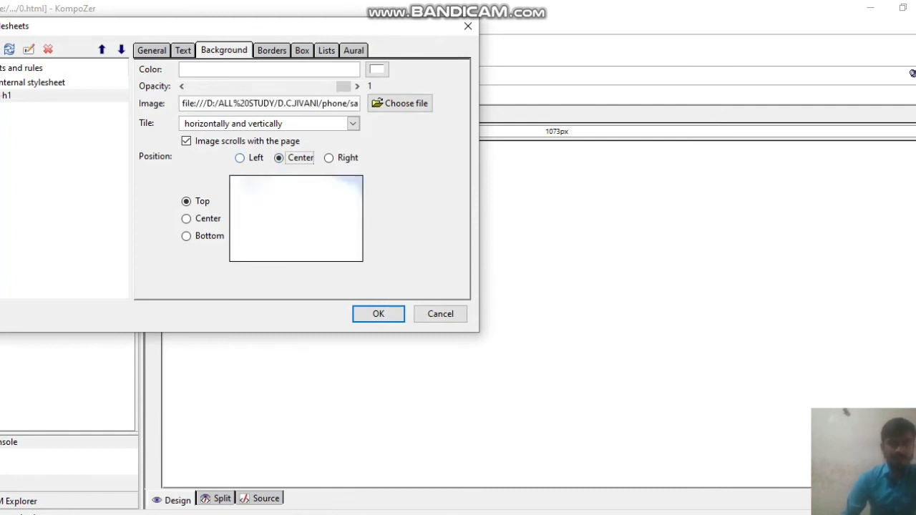
{"action": "left_click", "coordinate": [187, 218]}
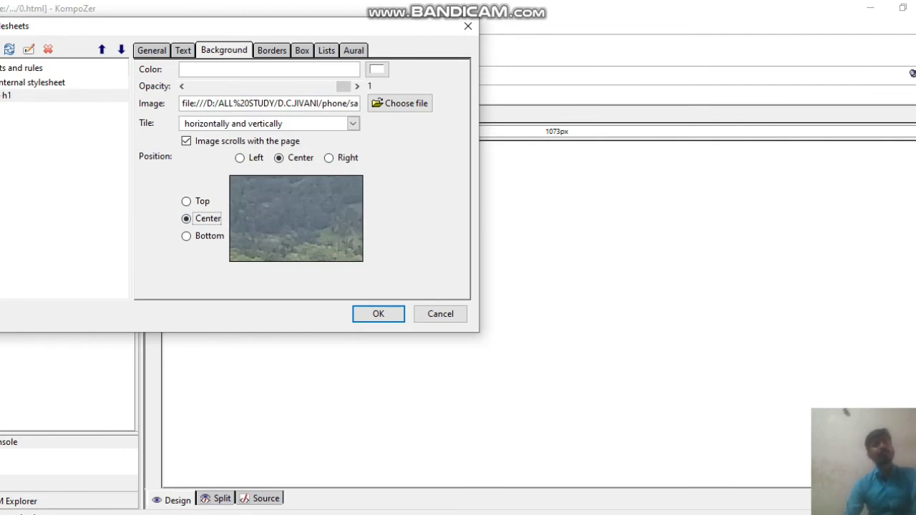
- Try other tiling options and non-scrolling for the h1 background image, restoring tiling horizontally and vertically and scrolling with the page
{"action": "left_click", "coordinate": [353, 123]}
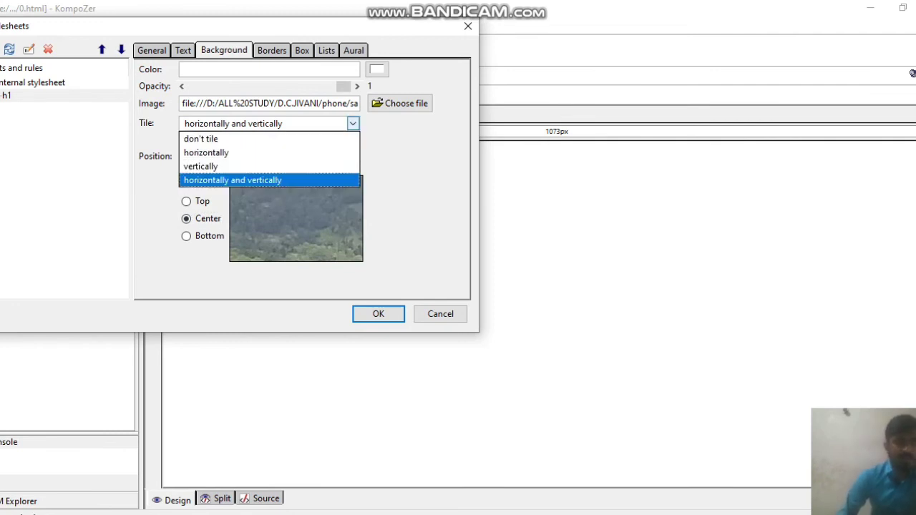
{"action": "left_click", "coordinate": [200, 138]}
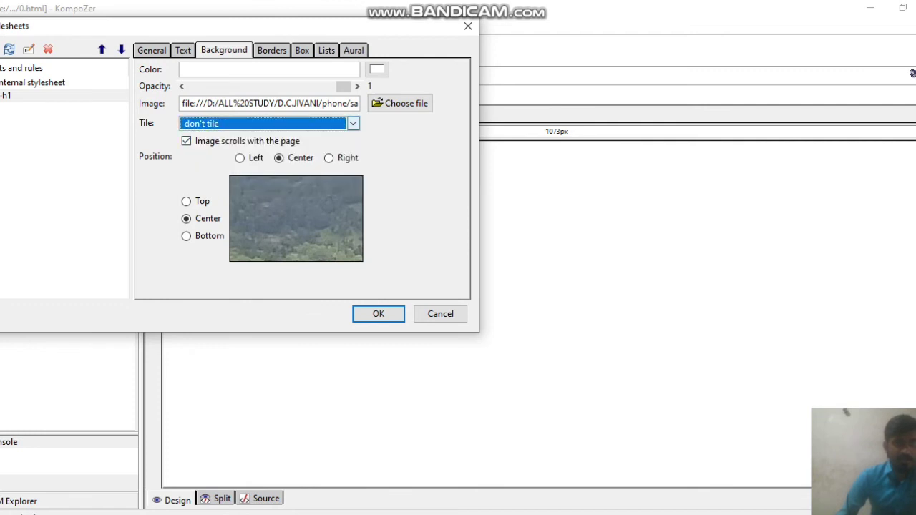
{"action": "left_click", "coordinate": [353, 124]}
{"action": "left_click", "coordinate": [206, 152]}
{"action": "left_click", "coordinate": [353, 123]}
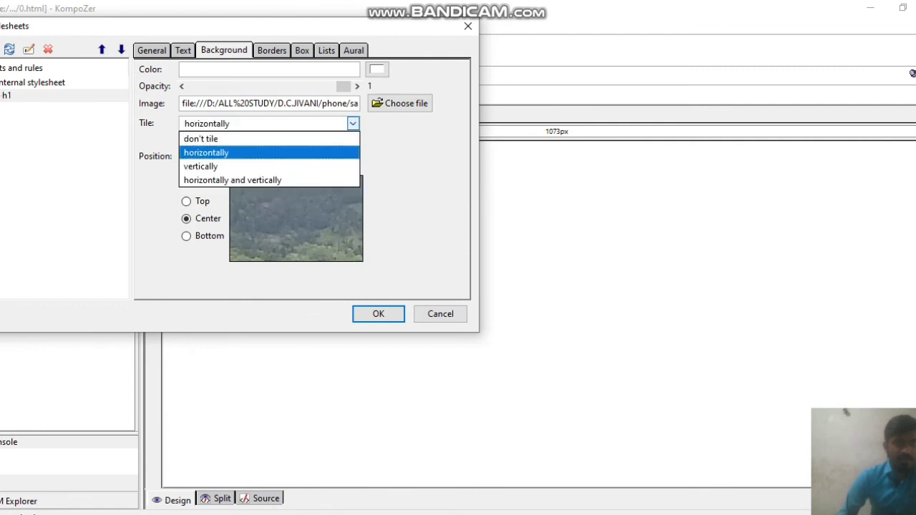
{"action": "left_click", "coordinate": [232, 180]}
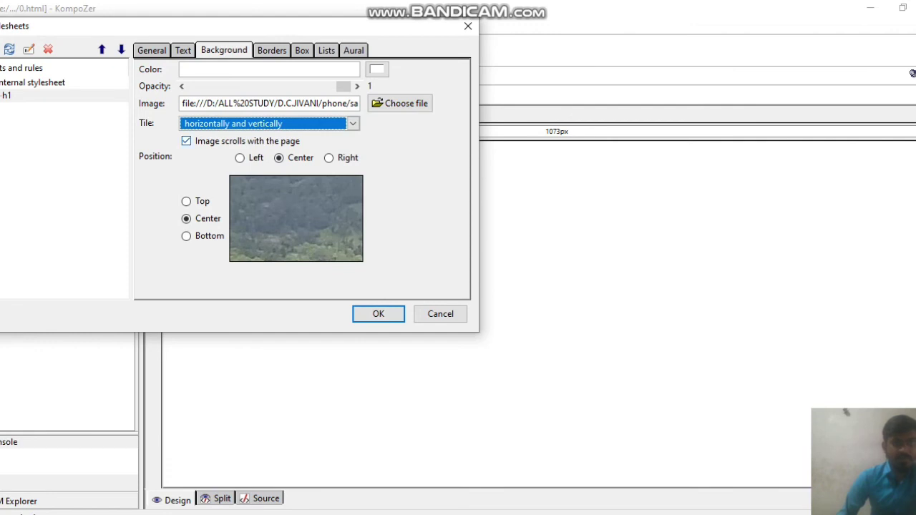
{"action": "left_click", "coordinate": [186, 141]}
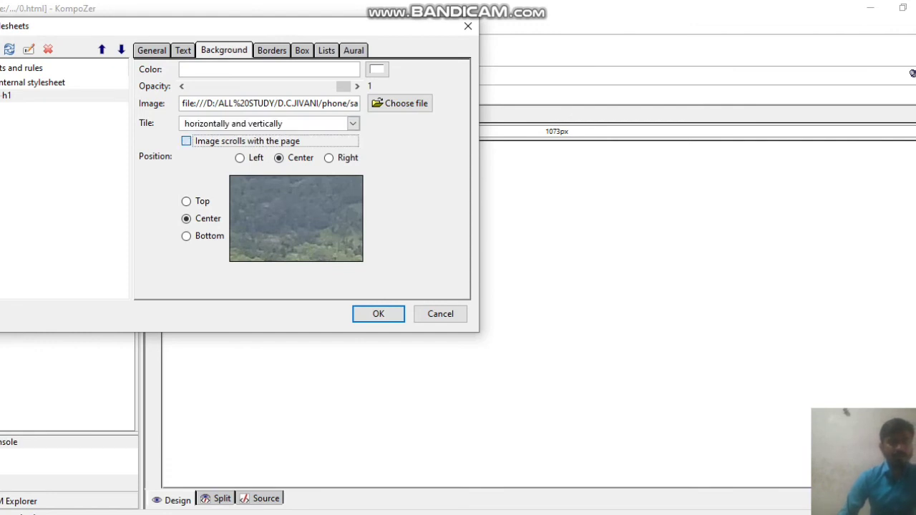
{"action": "left_click", "coordinate": [186, 141]}
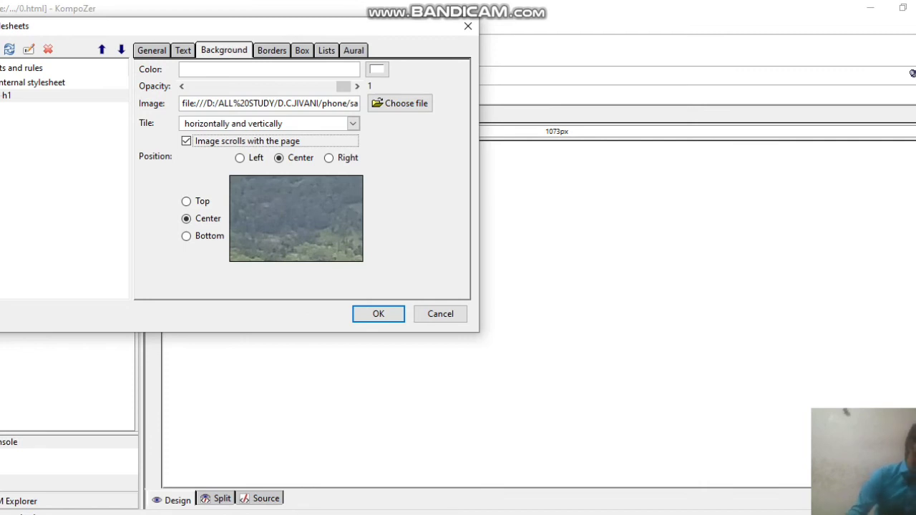
- Try the solid, dashed, ridge and inset border styles on all four sides of the h1 rule
{"action": "key", "text": "ctrl+Tab"}
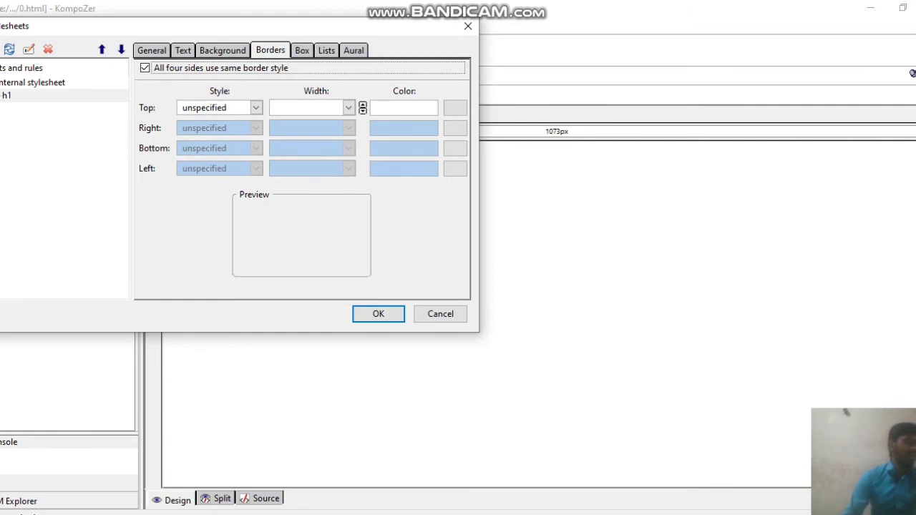
{"action": "left_click", "coordinate": [256, 107]}
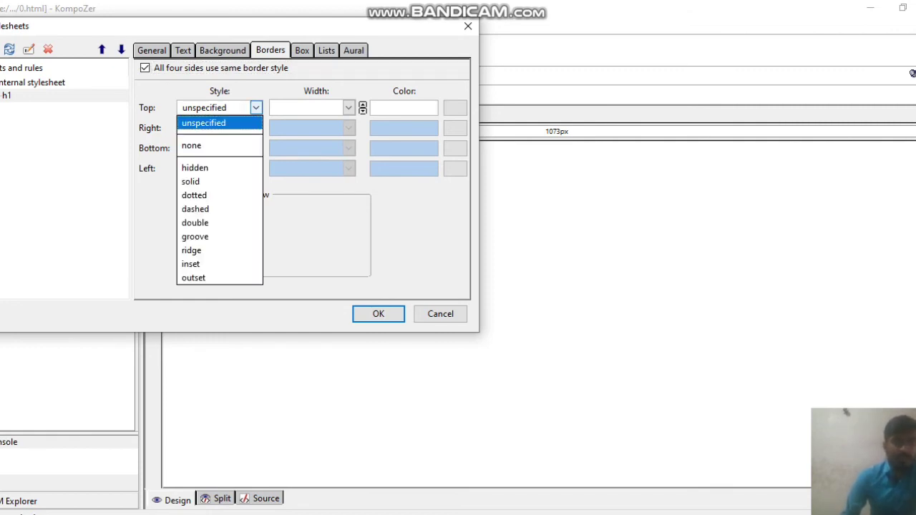
{"action": "left_click", "coordinate": [190, 181]}
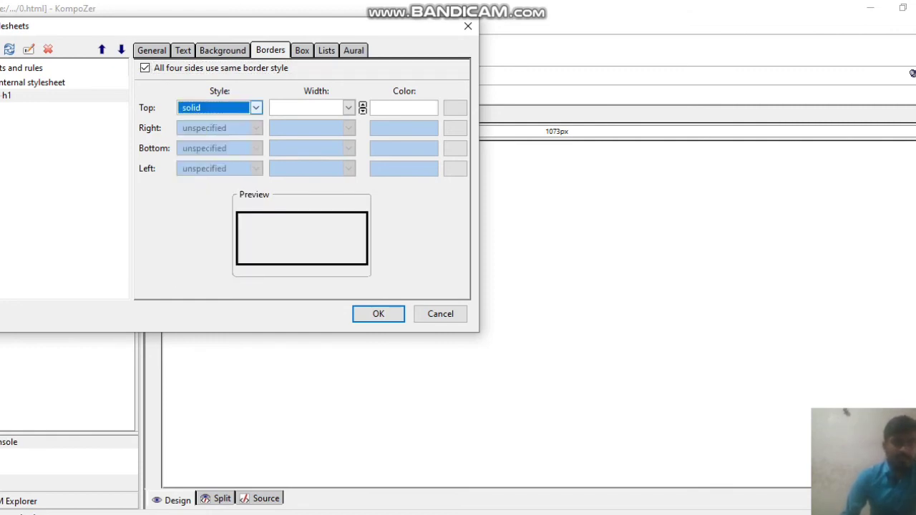
{"action": "left_click", "coordinate": [256, 107]}
{"action": "left_click", "coordinate": [194, 208]}
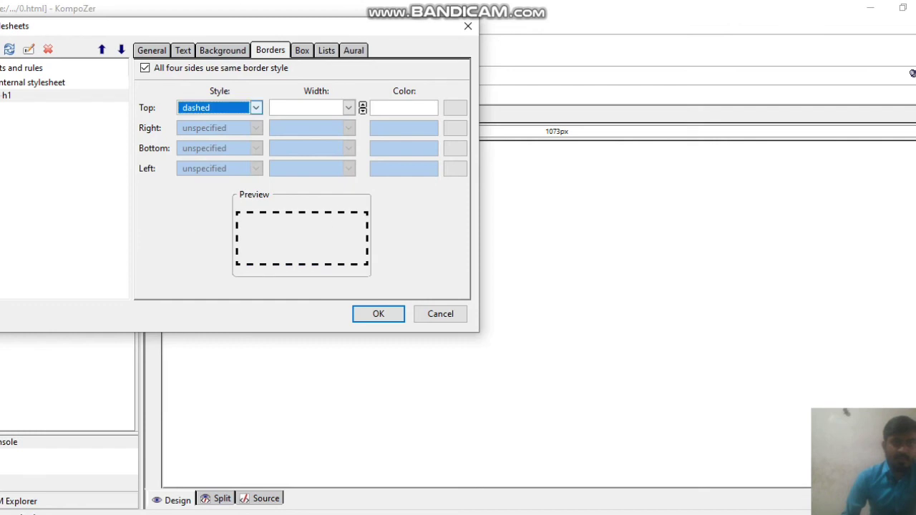
{"action": "left_click", "coordinate": [255, 107]}
{"action": "left_click", "coordinate": [194, 209]}
{"action": "left_click", "coordinate": [256, 107]}
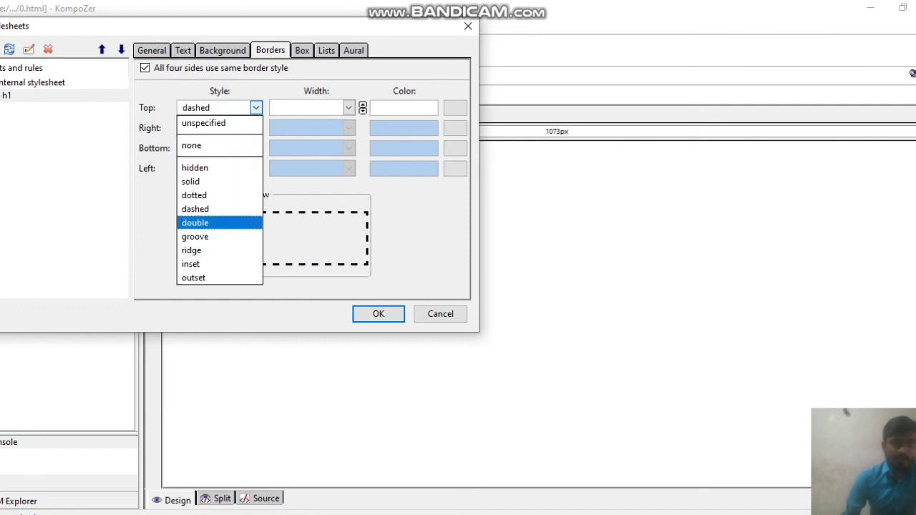
{"action": "left_click", "coordinate": [191, 250]}
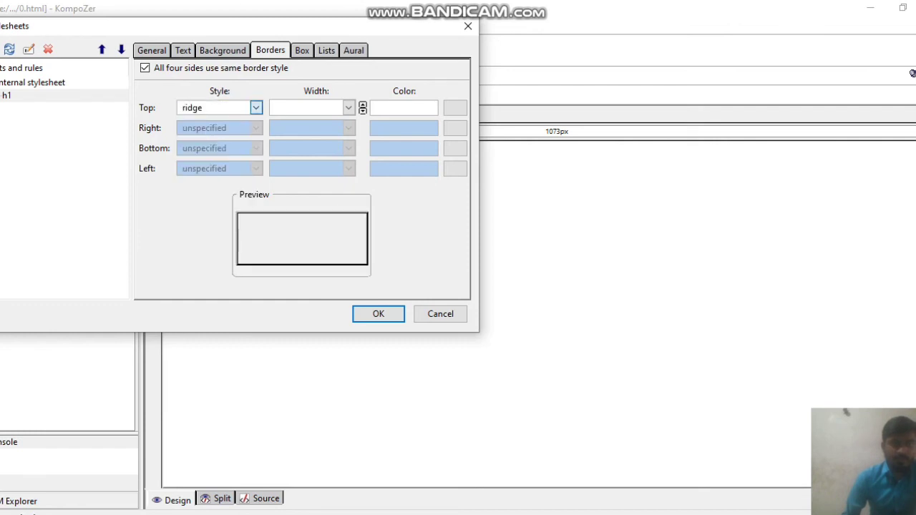
{"action": "left_click", "coordinate": [255, 108]}
{"action": "left_click", "coordinate": [193, 262]}
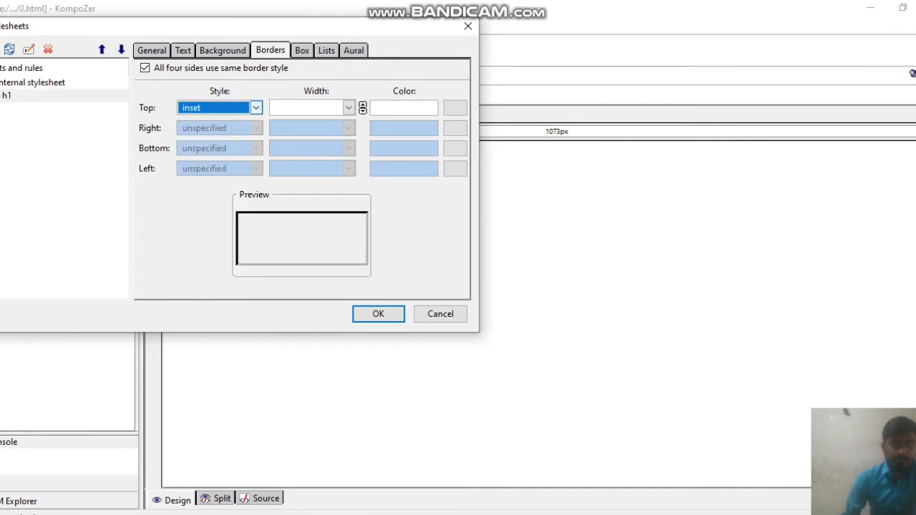
- Set the h1 border style to dotted on all four sides and accept the stylesheet changes
{"action": "left_click", "coordinate": [255, 107]}
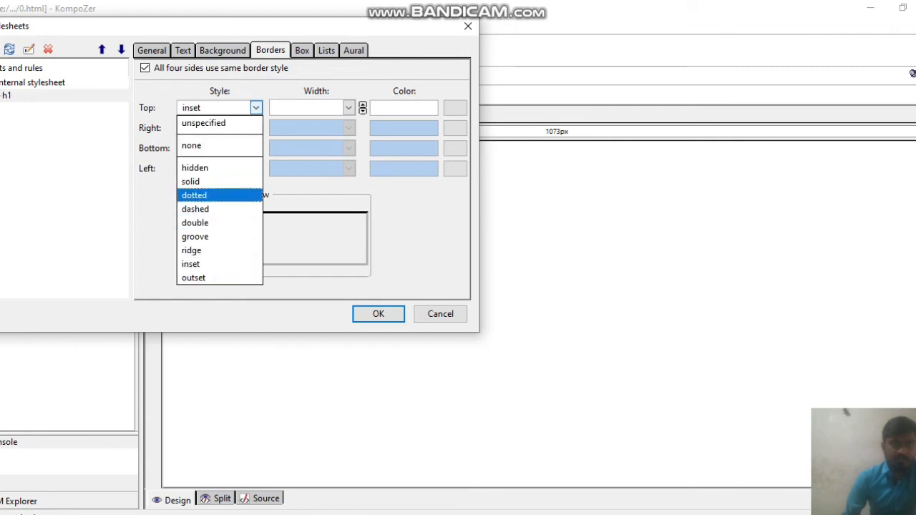
{"action": "left_click", "coordinate": [194, 195]}
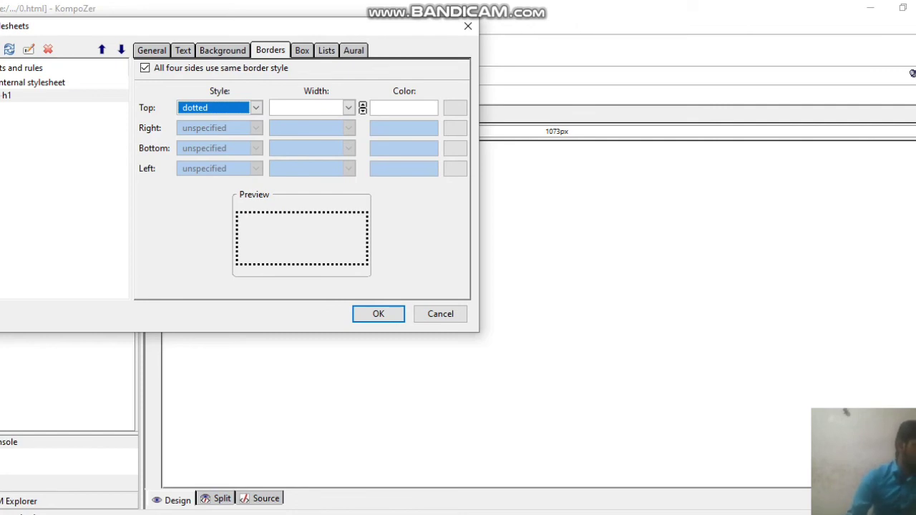
{"action": "left_click", "coordinate": [378, 314]}
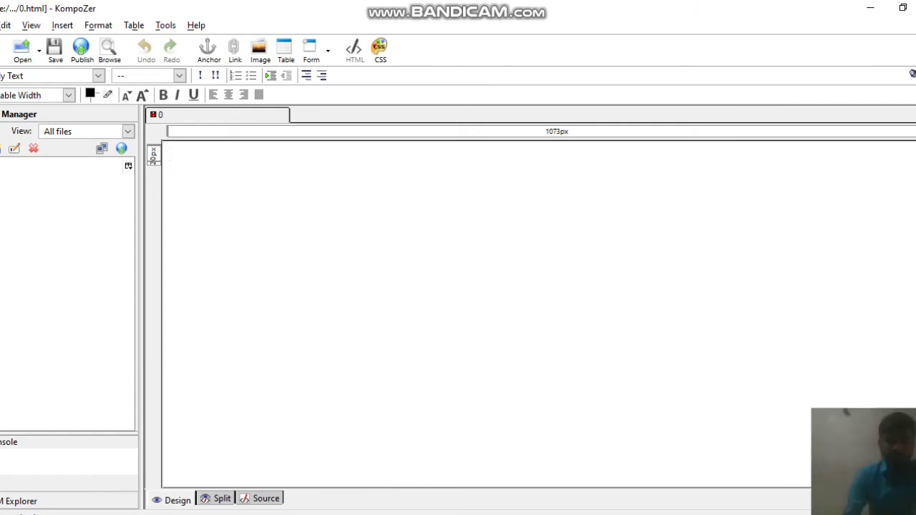
- Insert an empty h1 element on a new line after the closing style tag in the page source
{"action": "key", "text": "Return"}
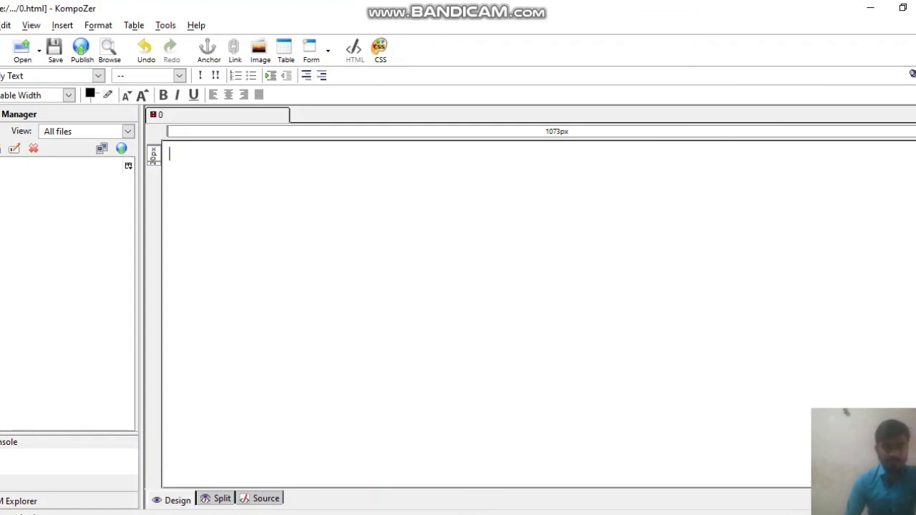
{"action": "key", "text": "ctrl+Page_Down"}
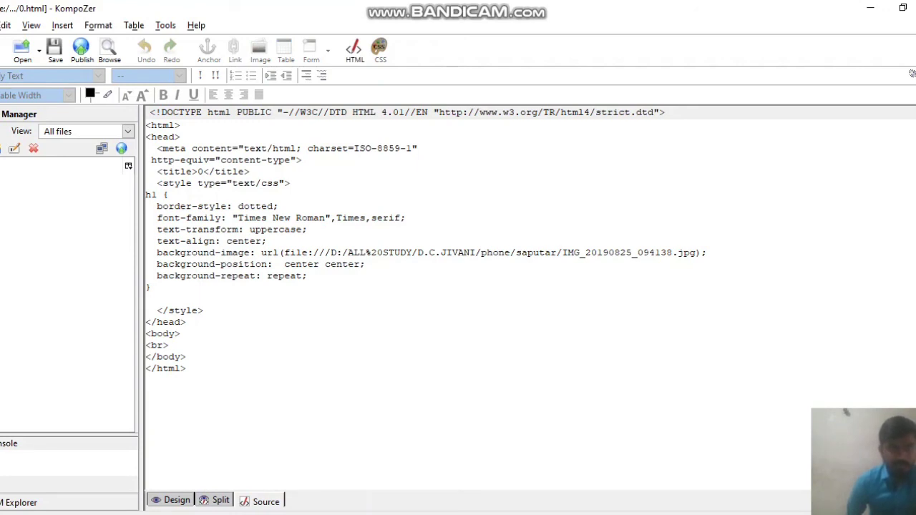
{"action": "left_click", "coordinate": [181, 334]}
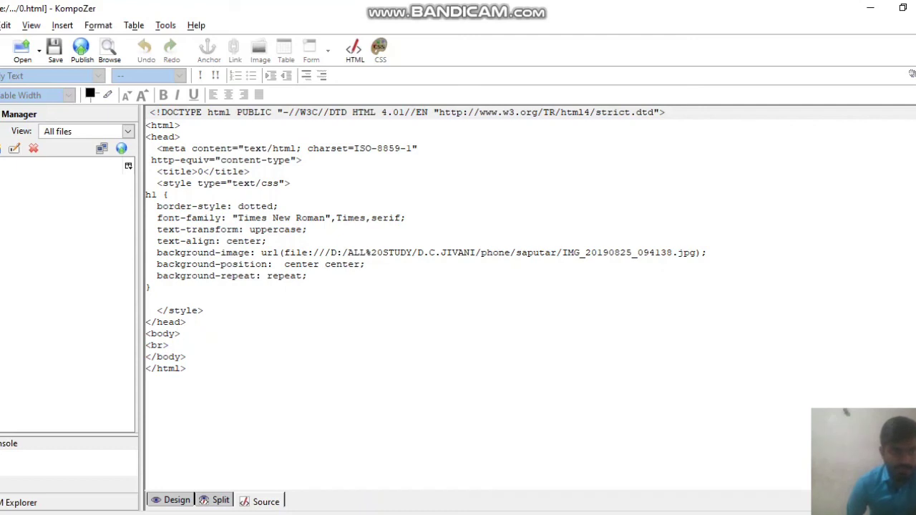
{"action": "left_click", "coordinate": [204, 310]}
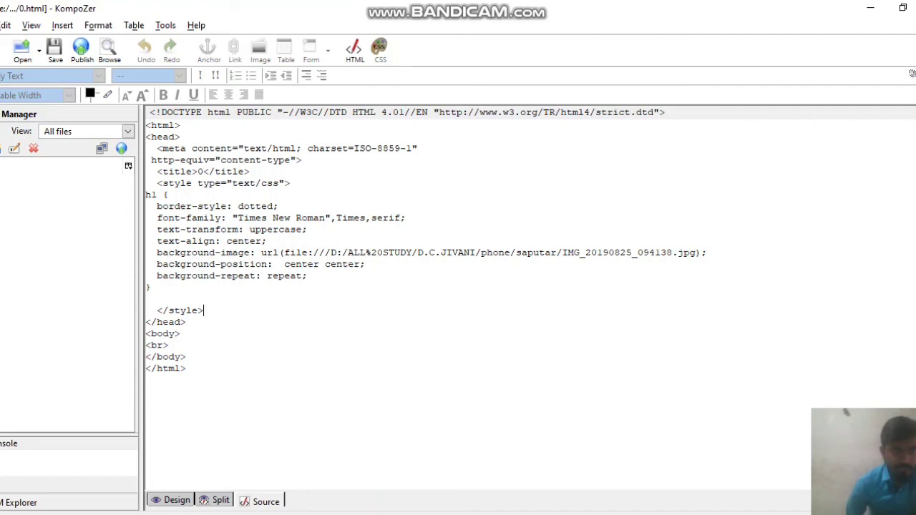
{"action": "key", "text": "Return"}
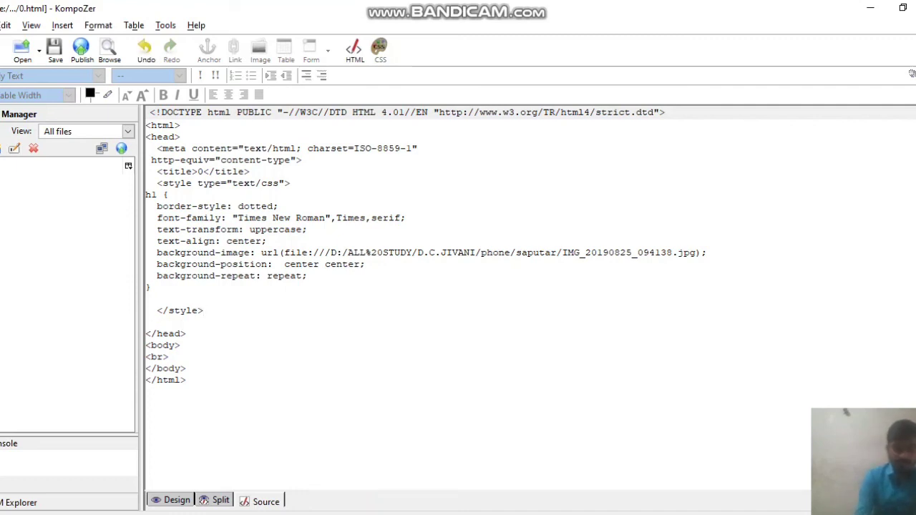
{"action": "type", "text": "<h"}
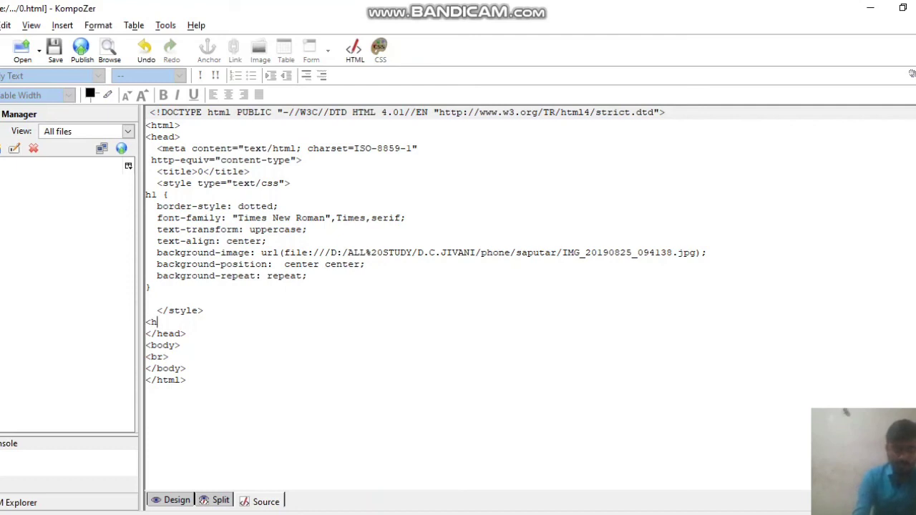
{"action": "type", "text": "1>"}
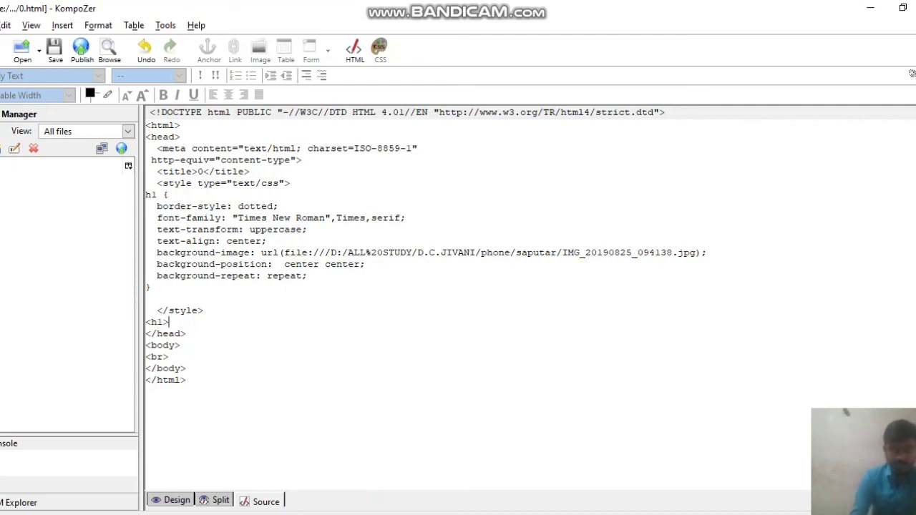
{"action": "type", "text": " <"}
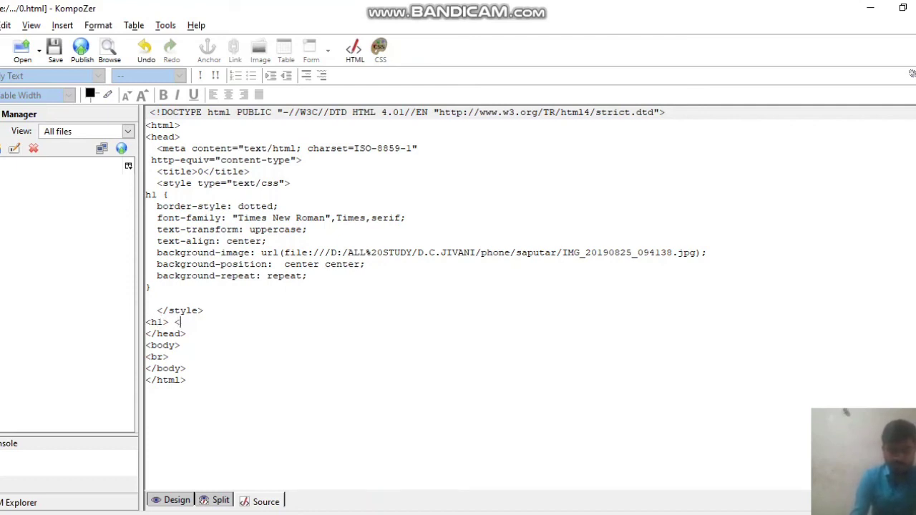
{"action": "type", "text": "/h"}
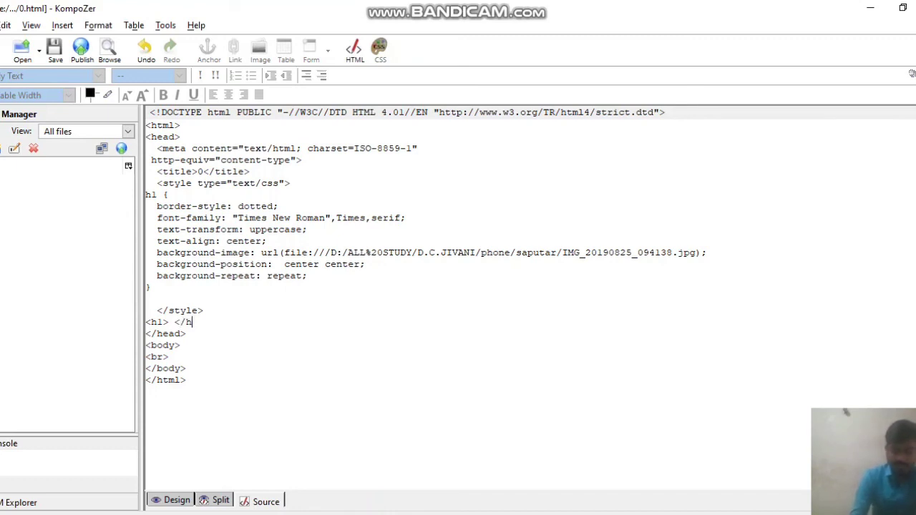
{"action": "type", "text": "1>"}
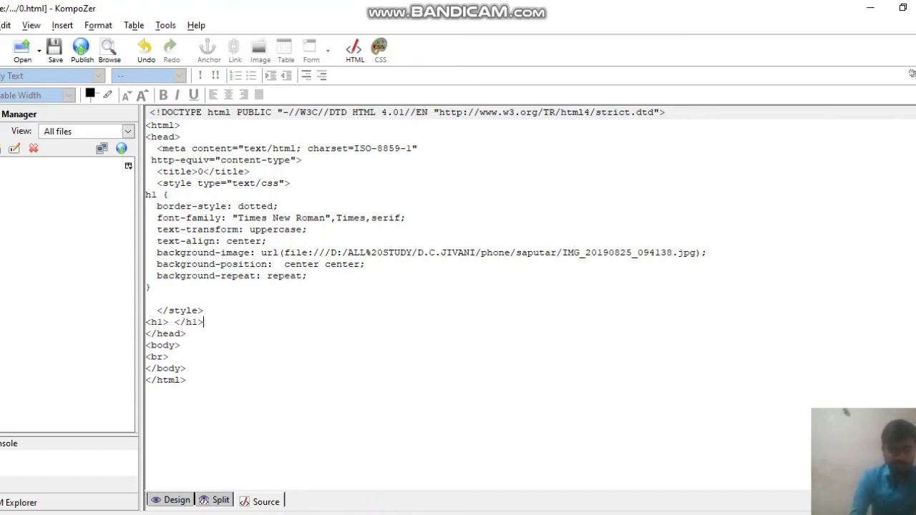
- Enter ABCDE as the text of the h1 element and check the page in the design view
{"action": "key", "text": "Left"}
{"action": "key", "text": "Left"}
{"action": "key", "text": "Left"}
{"action": "key", "text": "Left"}
{"action": "key", "text": "Left"}
{"action": "type", "text": "AB"}
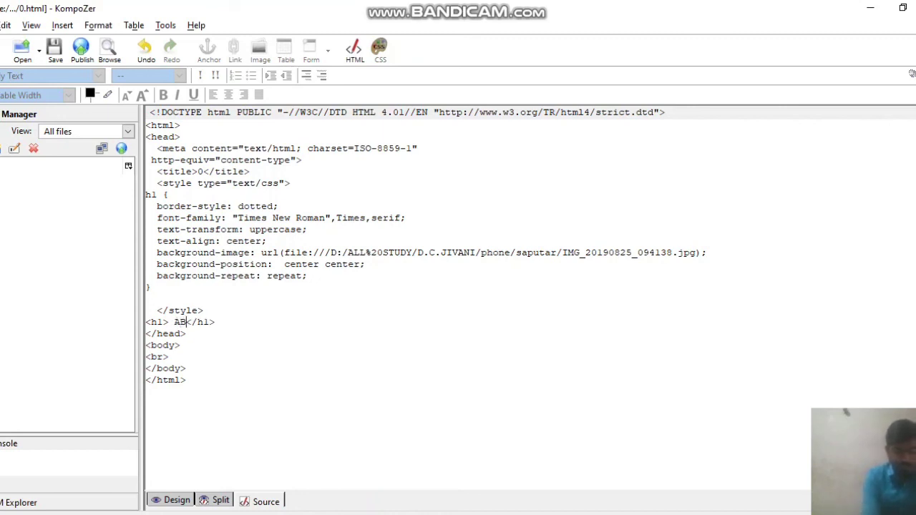
{"action": "type", "text": "CDE"}
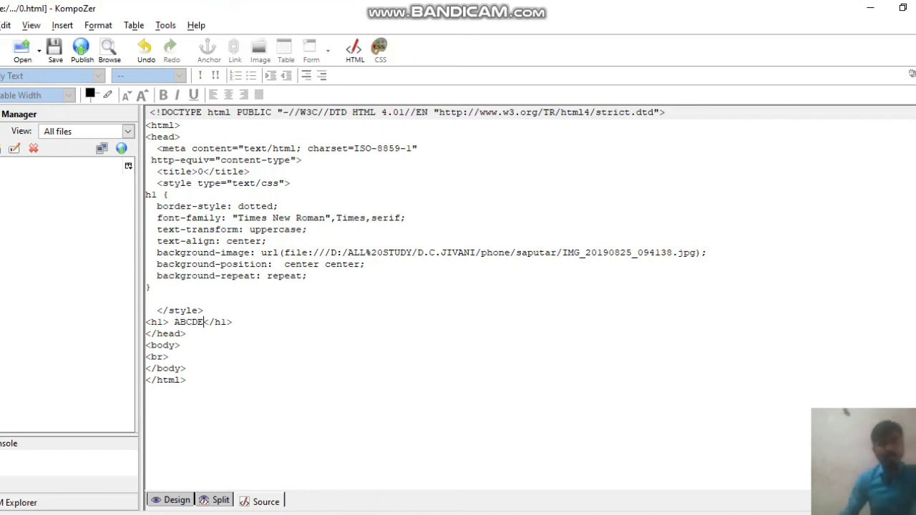
{"action": "left_click", "coordinate": [172, 500]}
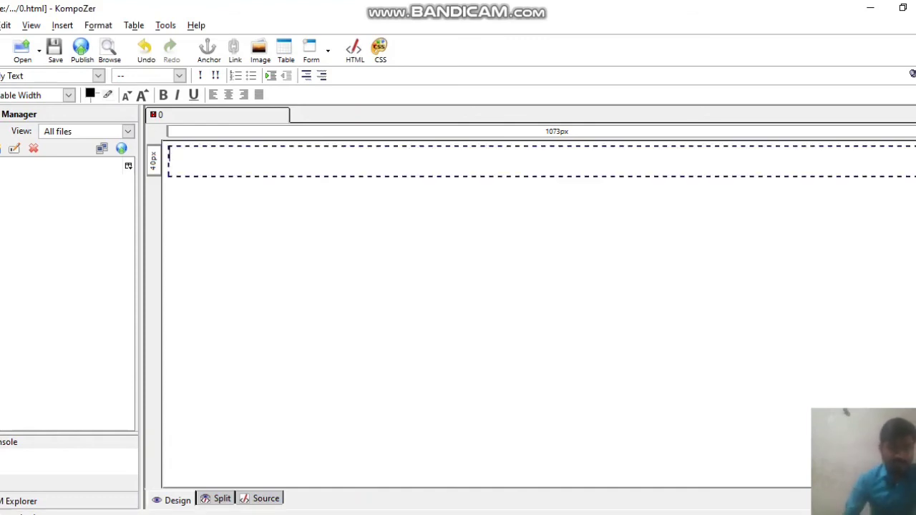
- Delete the background-image line from the h1 rule in the source and check the page in the design view
{"action": "left_click", "coordinate": [266, 499]}
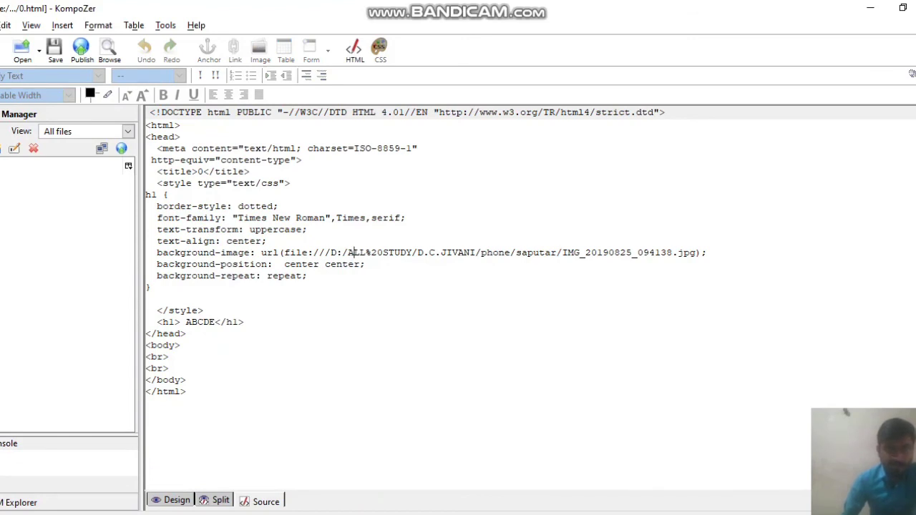
{"action": "left_click_drag", "start_coordinate": [156, 253], "coordinate": [707, 253]}
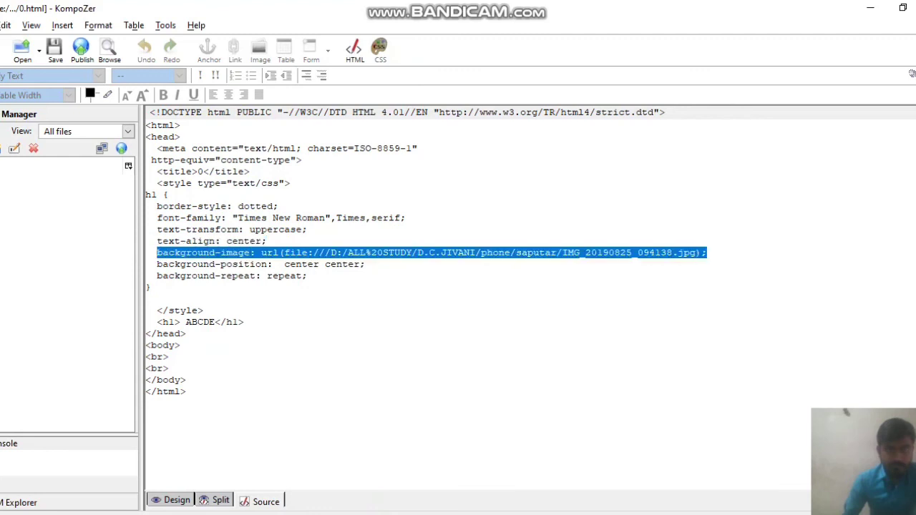
{"action": "key", "text": "Delete"}
{"action": "key", "text": "Delete"}
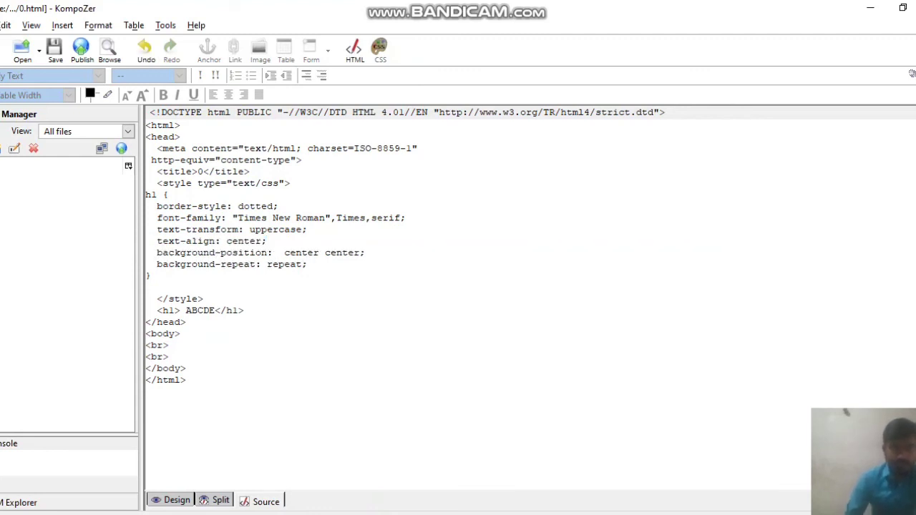
{"action": "key", "text": "ctrl+Page_Up"}
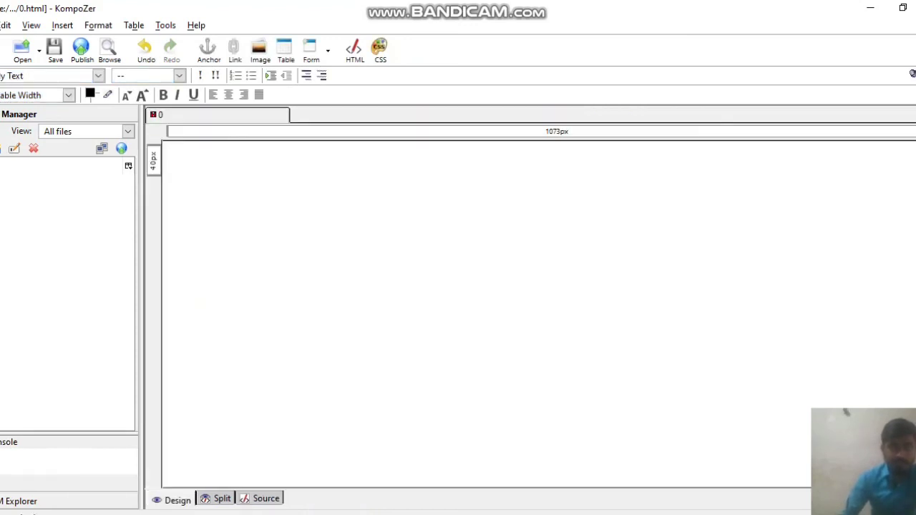
{"action": "key", "text": "ctrl+Page_Down"}
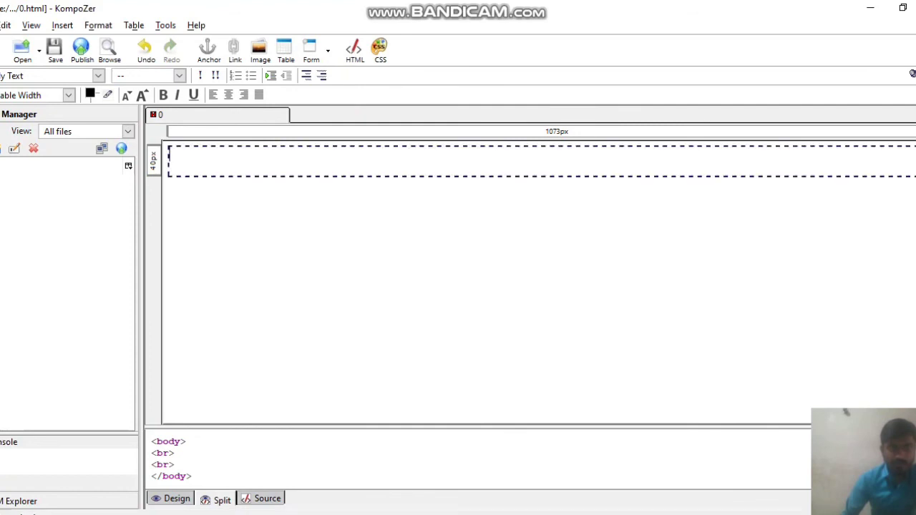
{"action": "key", "text": "ctrl+Page_Down"}
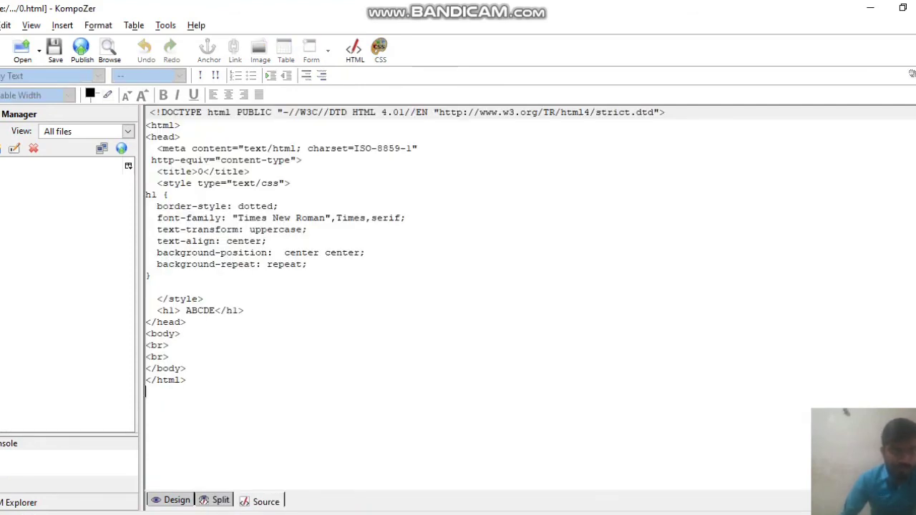
- Copy the whole ABCDE h1 line below the closing style tag and remove it from the head section
{"action": "left_click", "coordinate": [245, 311]}
{"action": "key", "text": "shift+Left"}
{"action": "key", "text": "shift+Left"}
{"action": "key", "text": "shift+Left"}
{"action": "key", "text": "shift+Left"}
{"action": "key", "text": "shift+Left"}
{"action": "key", "text": "shift+Left"}
{"action": "key", "text": "shift+Left"}
{"action": "key", "text": "shift+Left"}
{"action": "key", "text": "shift+Left"}
{"action": "key", "text": "shift+Left"}
{"action": "key", "text": "shift+Left"}
{"action": "key", "text": "shift+Left"}
{"action": "key", "text": "shift+Left"}
{"action": "key", "text": "shift+Left"}
{"action": "key", "text": "shift+Left"}
{"action": "key", "text": "shift+Left"}
{"action": "key", "text": "ctrl+c"}
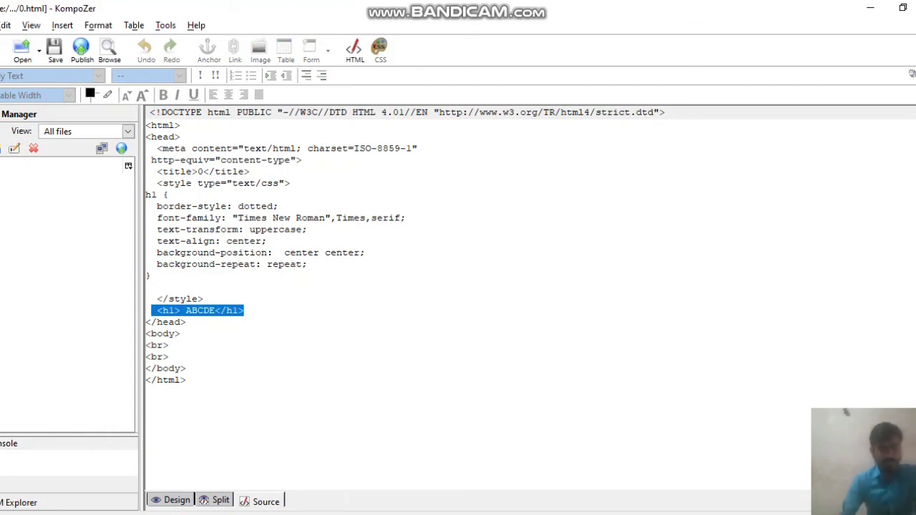
{"action": "key", "text": "Delete"}
- Paste the ABCDE heading between the two line breaks in the body and check the page in the design view
{"action": "key", "text": "Down"}
{"action": "key", "text": "Down"}
{"action": "key", "text": "End"}
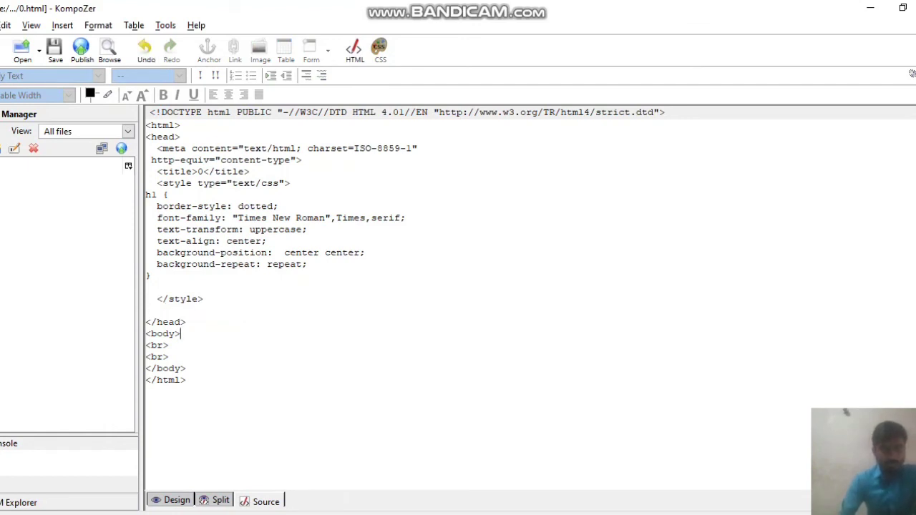
{"action": "key", "text": "Down"}
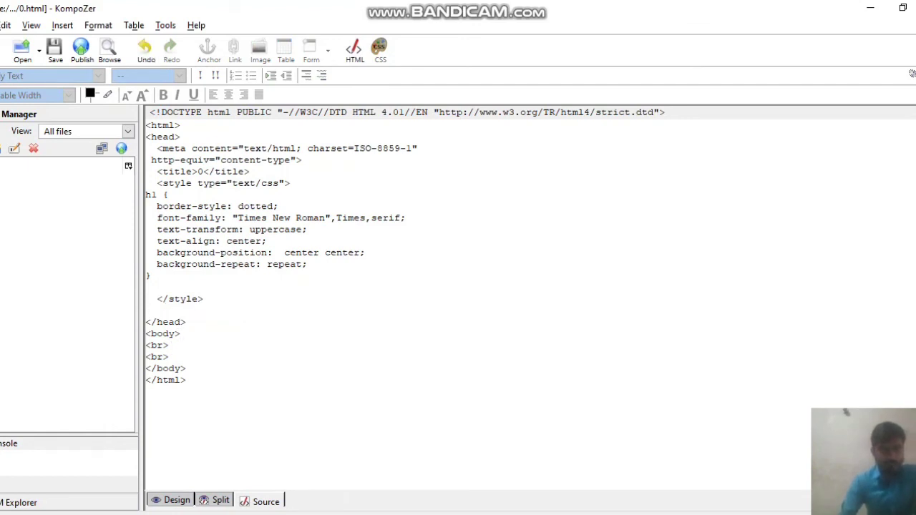
{"action": "key", "text": "Return"}
{"action": "key", "text": "ctrl+v"}
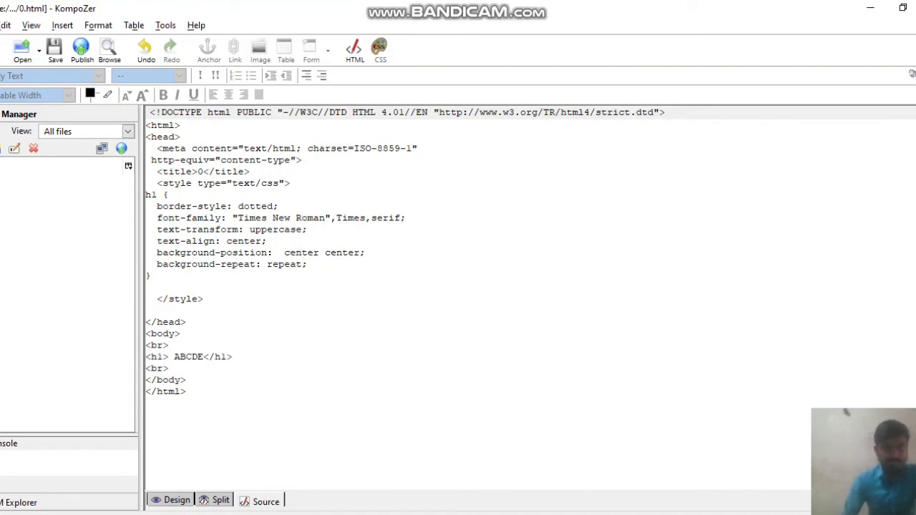
{"action": "key", "text": "ctrl+Page_Up"}
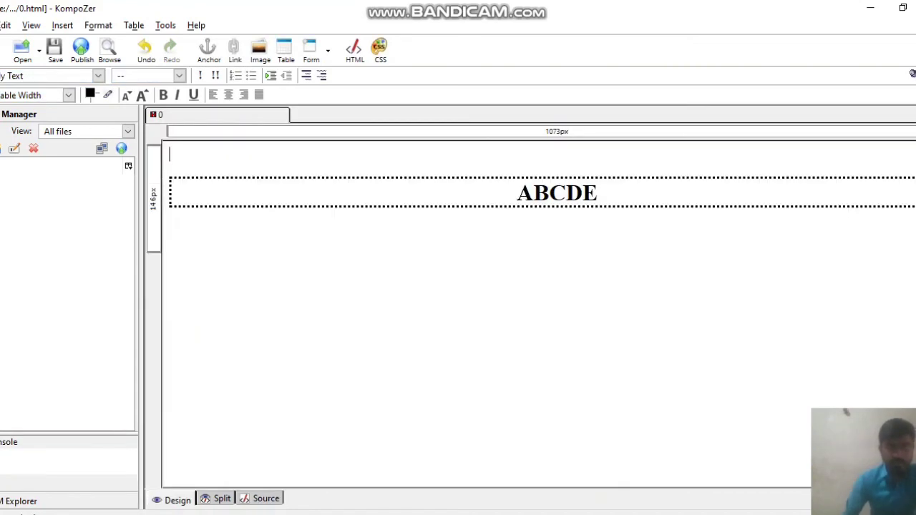